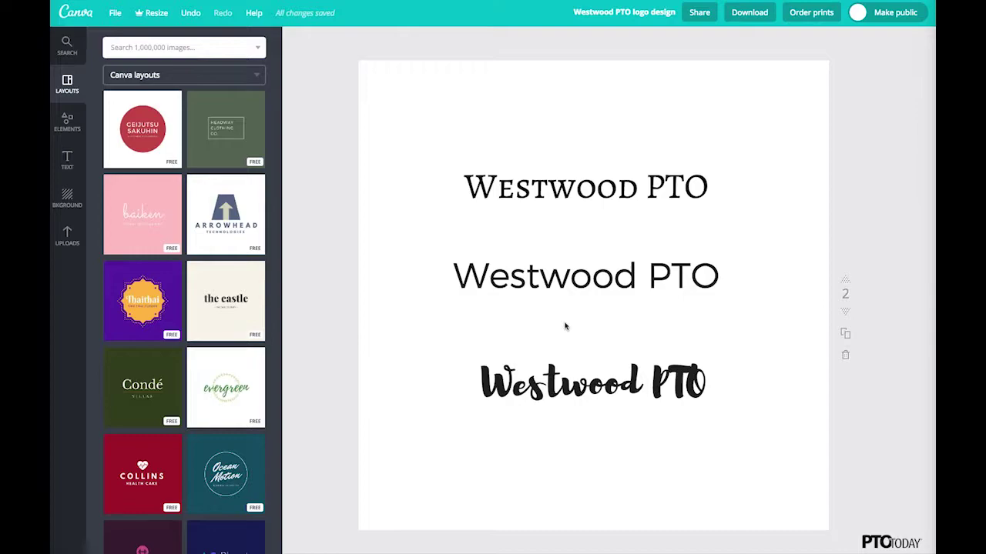
Browse the available Canva logo layouts and review the sample layouts on pages 3 to 5 of the design.
scroll(564, 327, down, 1)
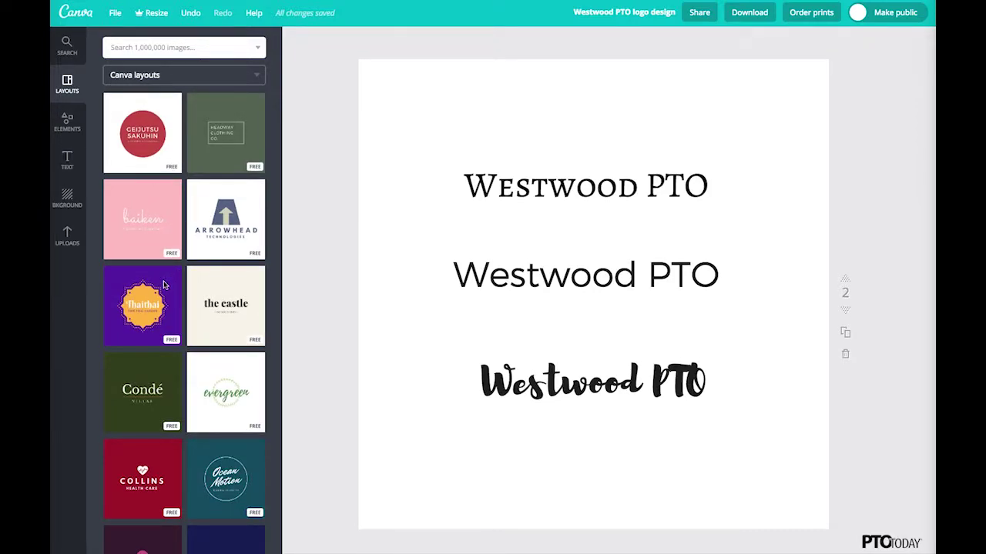
scroll(163, 285, down, 3)
scroll(163, 285, down, 3)
scroll(164, 281, down, 3)
scroll(164, 285, up, 3)
scroll(164, 285, up, 5)
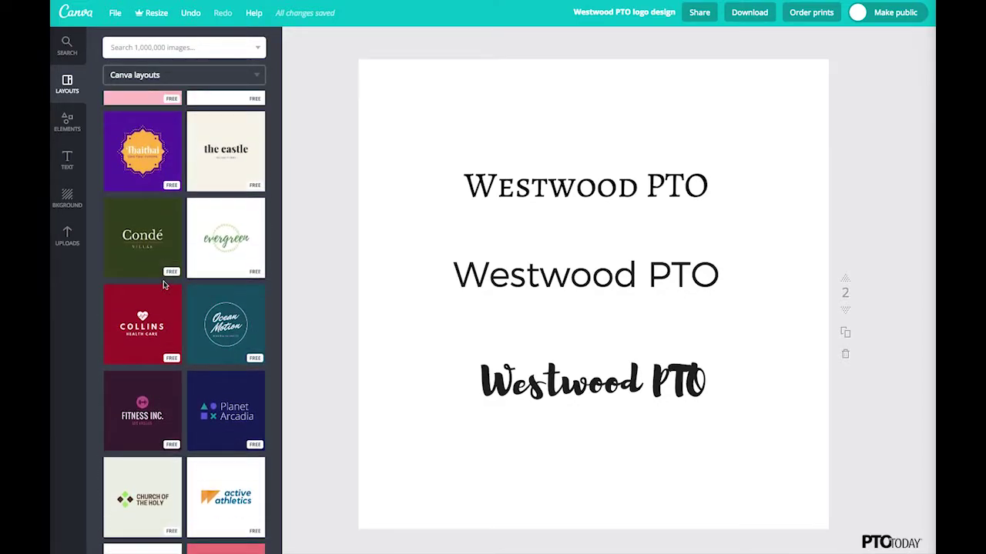
scroll(299, 315, down, 2)
scroll(299, 316, down, 5)
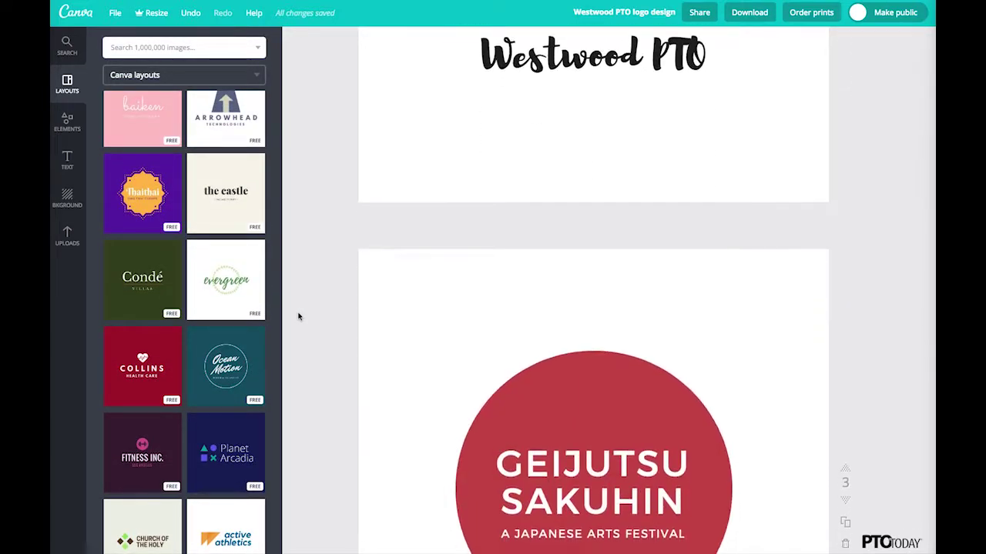
scroll(316, 322, down, 4)
scroll(316, 323, down, 10)
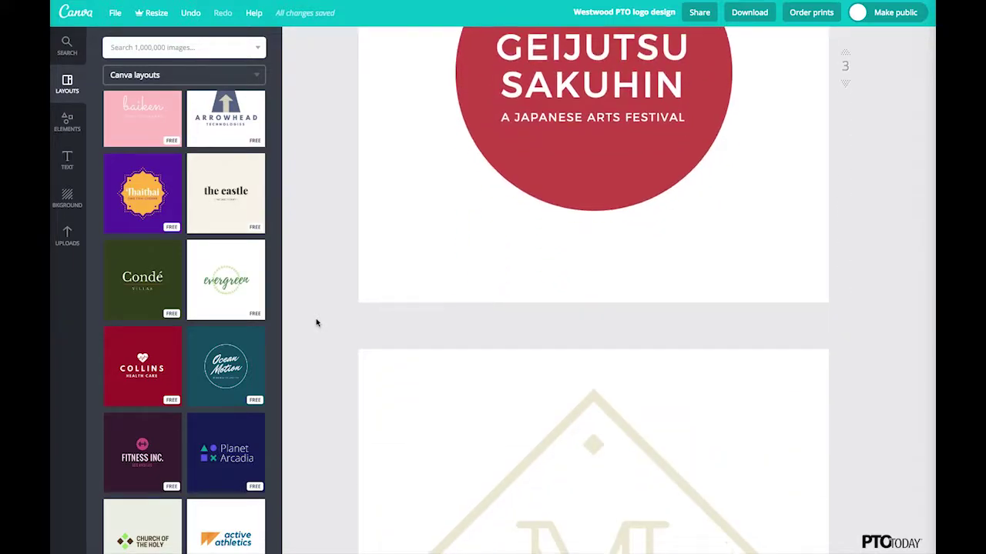
scroll(316, 323, down, 4)
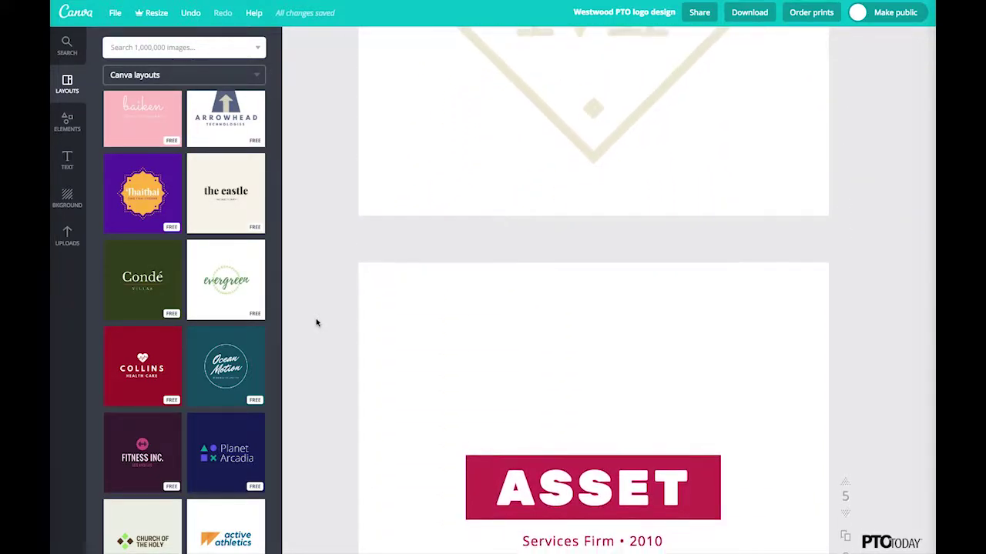
scroll(315, 323, up, 4)
scroll(316, 323, up, 5)
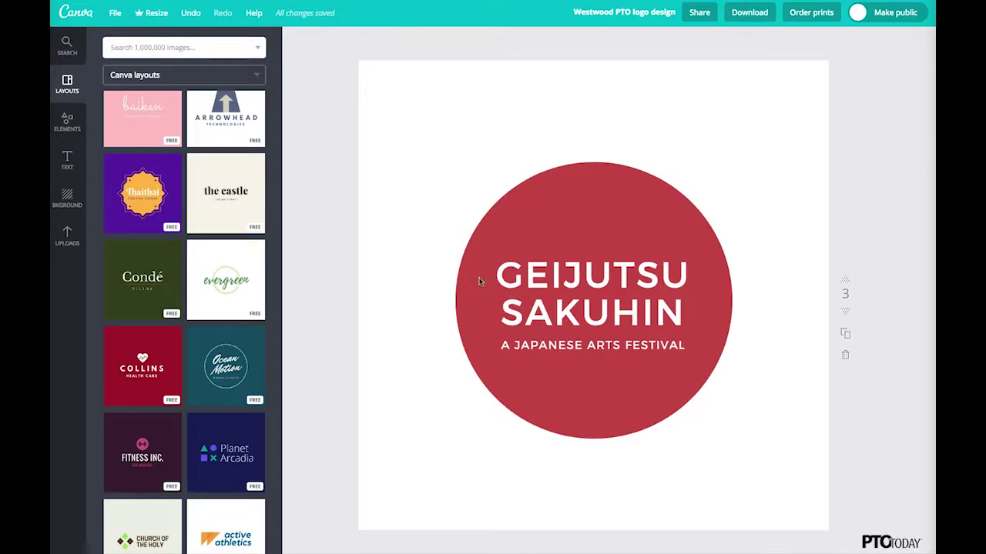
Replace the GEIJUTSU SAKUHIN heading in the red circle logo on page 3 with WESTWOOD.
click(536, 285)
double_click(538, 286)
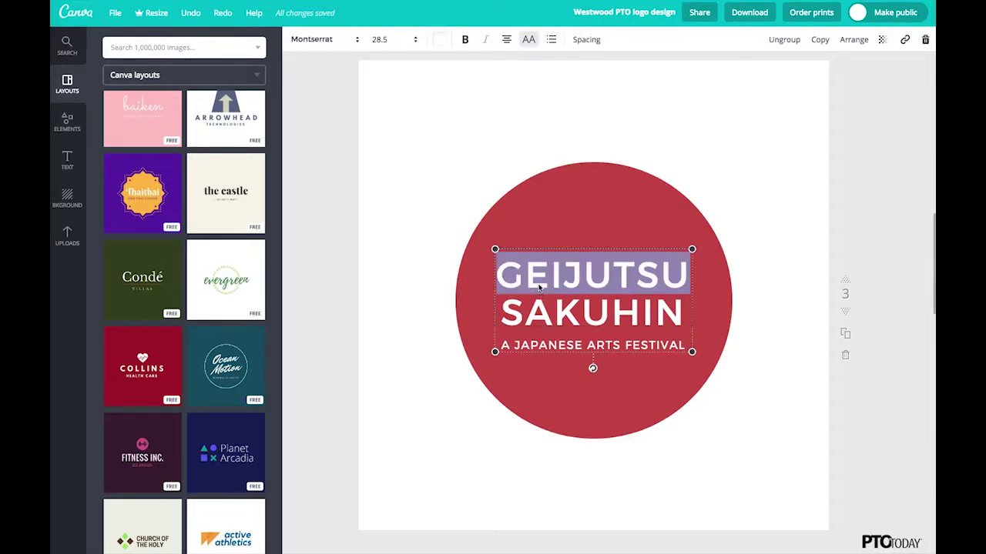
click(688, 323)
drag(689, 324, 490, 270)
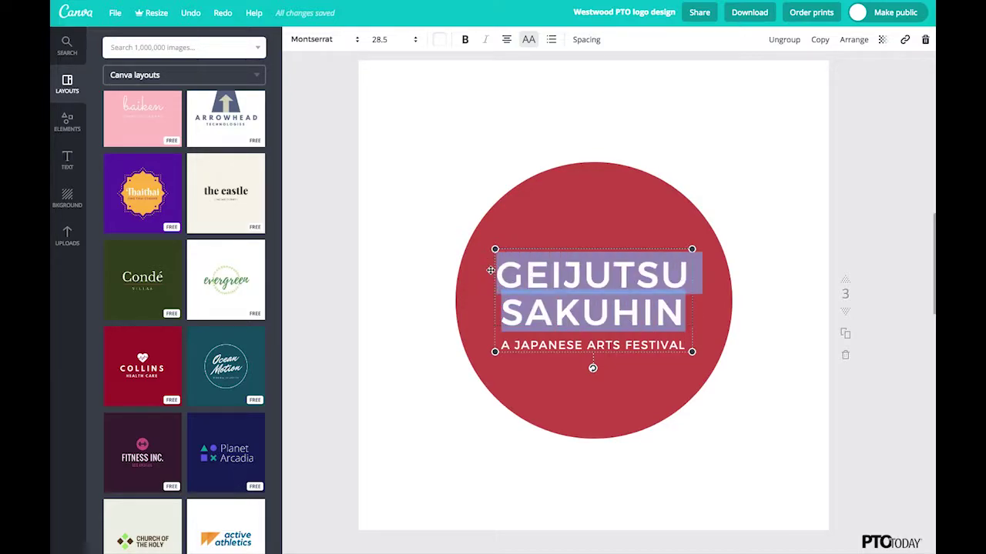
text(WESTWOOD)
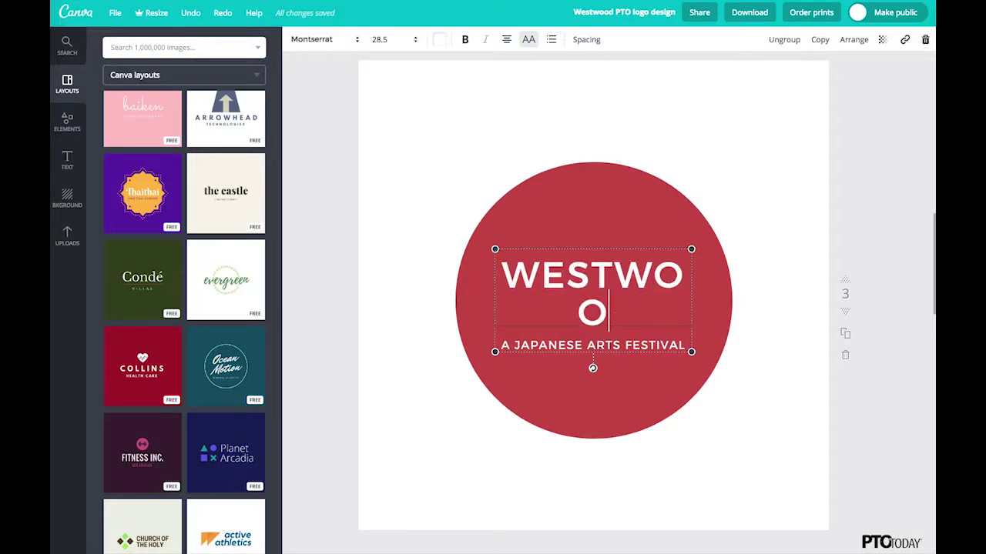
Replace the tagline A JAPANESE ARTS FESTIVAL beneath the heading with PTO.
click(630, 345)
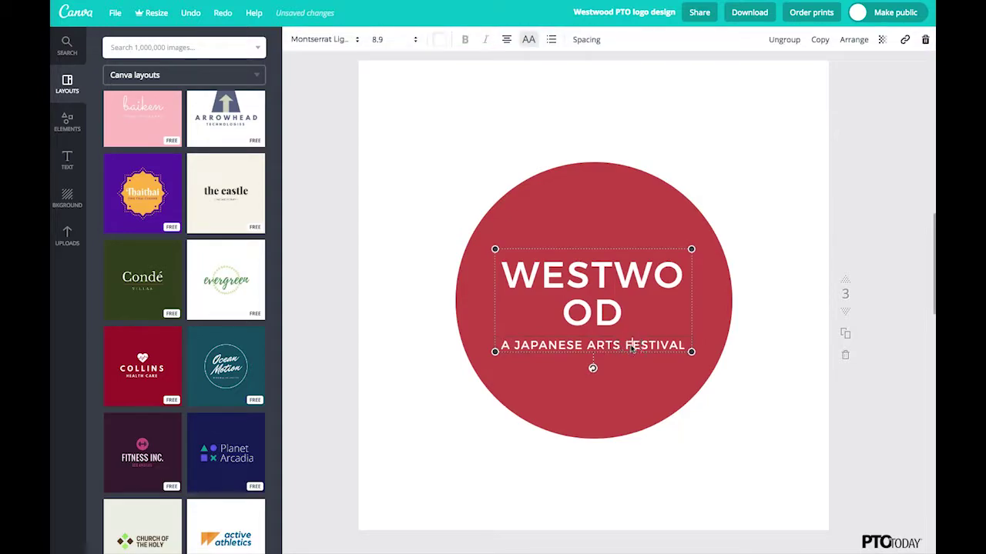
triple_click(632, 348)
text(PTO)
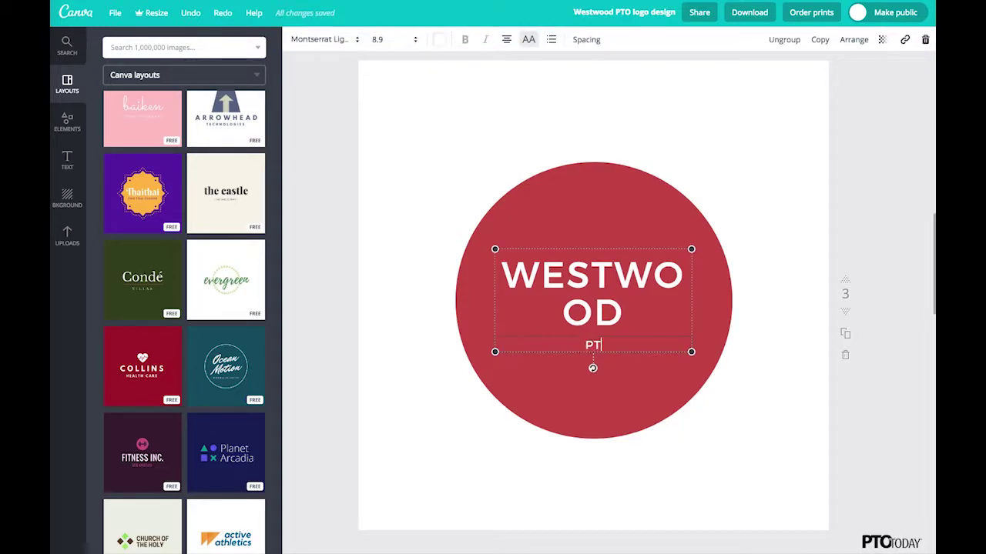
Ungroup the heading and tagline, and widen the WESTWOOD text box to the circle's width so the word fits on one line.
click(576, 279)
click(788, 41)
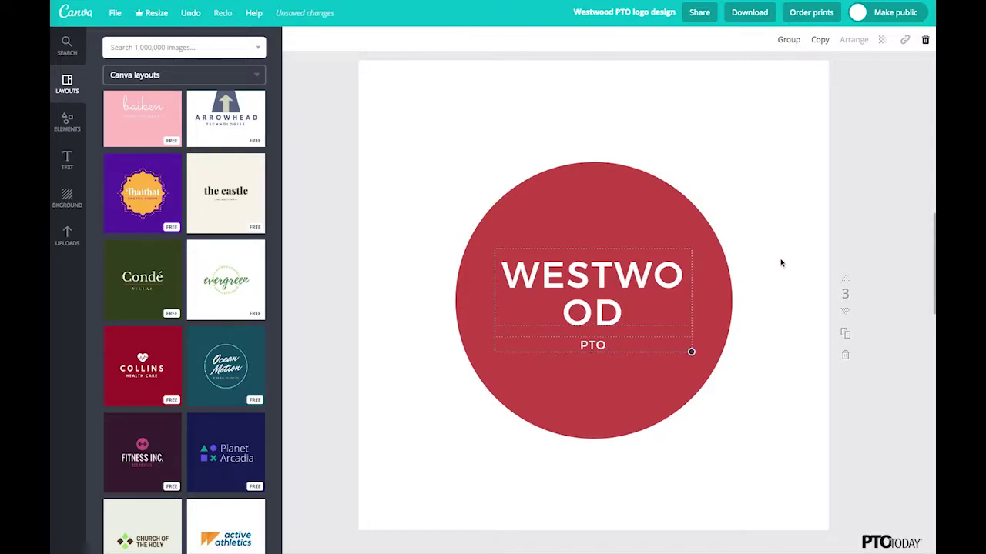
click(691, 296)
drag(693, 290, 730, 287)
drag(495, 290, 453, 291)
drag(538, 276, 538, 258)
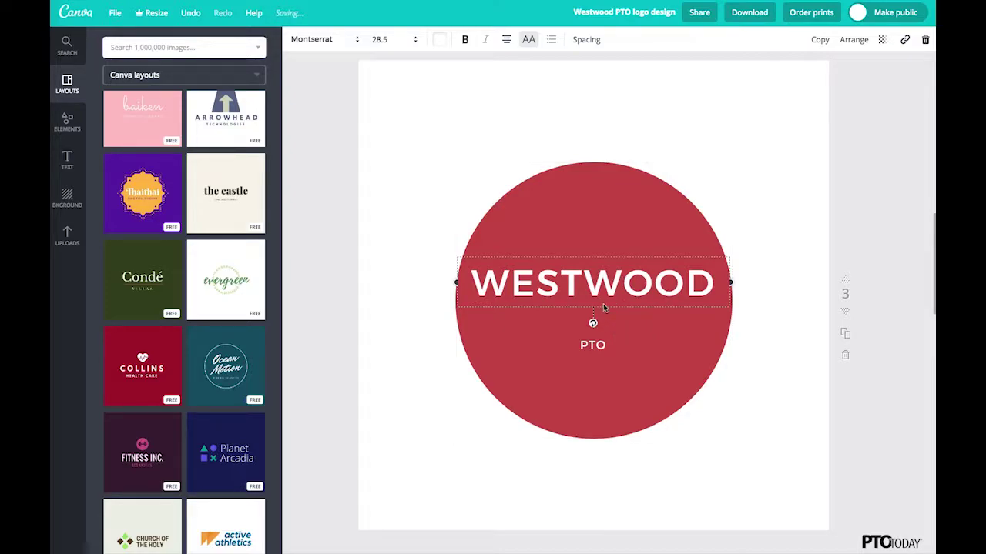
Set the font size of the WESTWOOD text to 27.
double_click(545, 279)
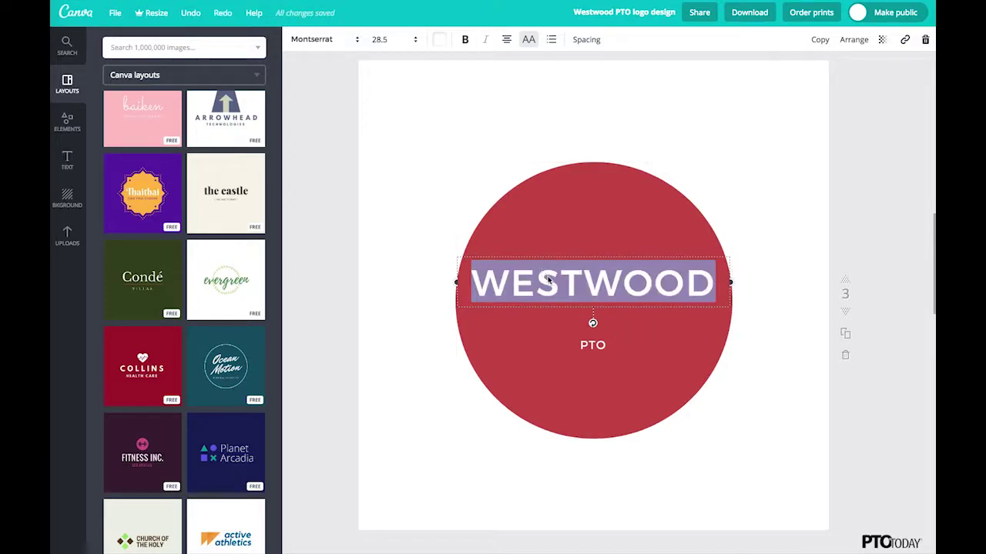
click(383, 40)
text(27)
key(Return)
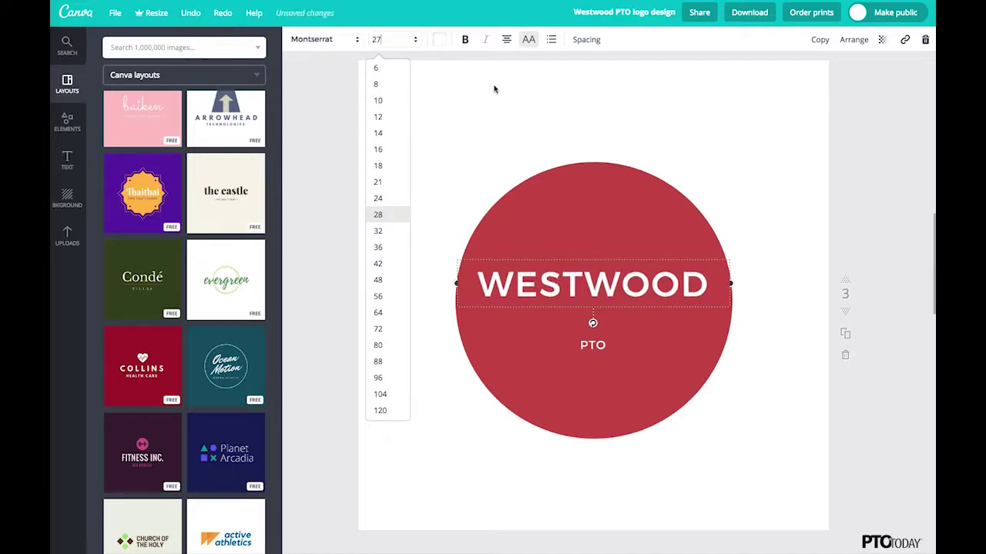
Set the font size of the PTO text to 95.
click(577, 347)
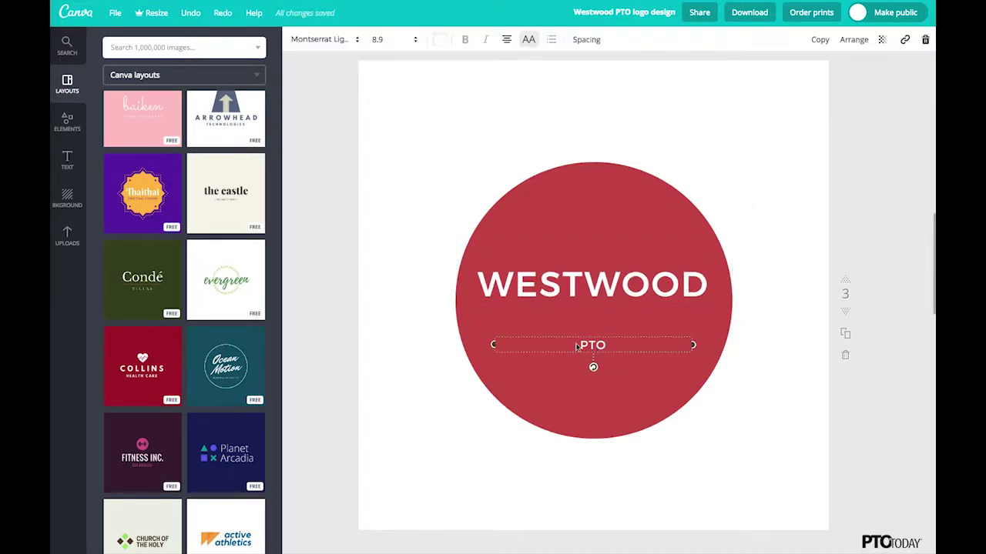
double_click(576, 347)
click(380, 41)
text(95)
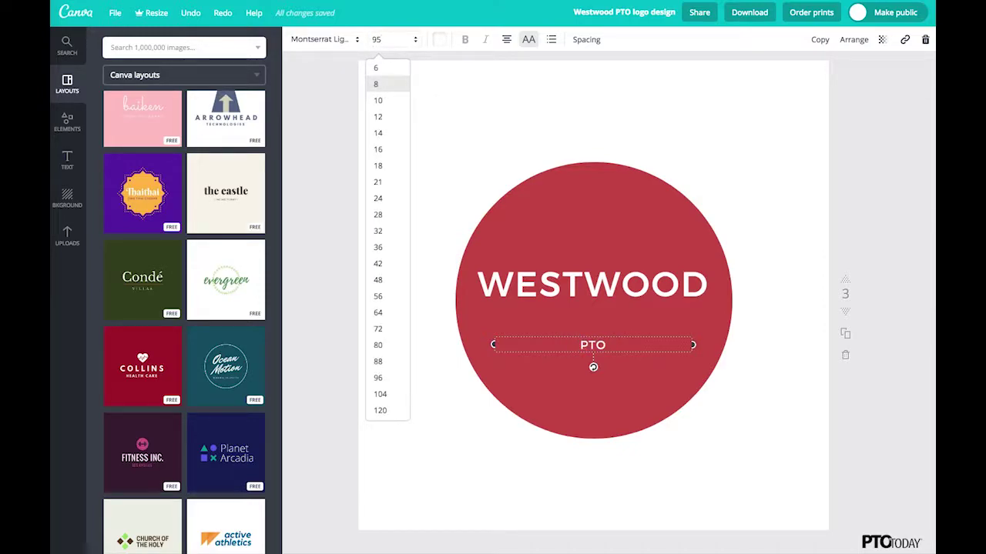
key(Return)
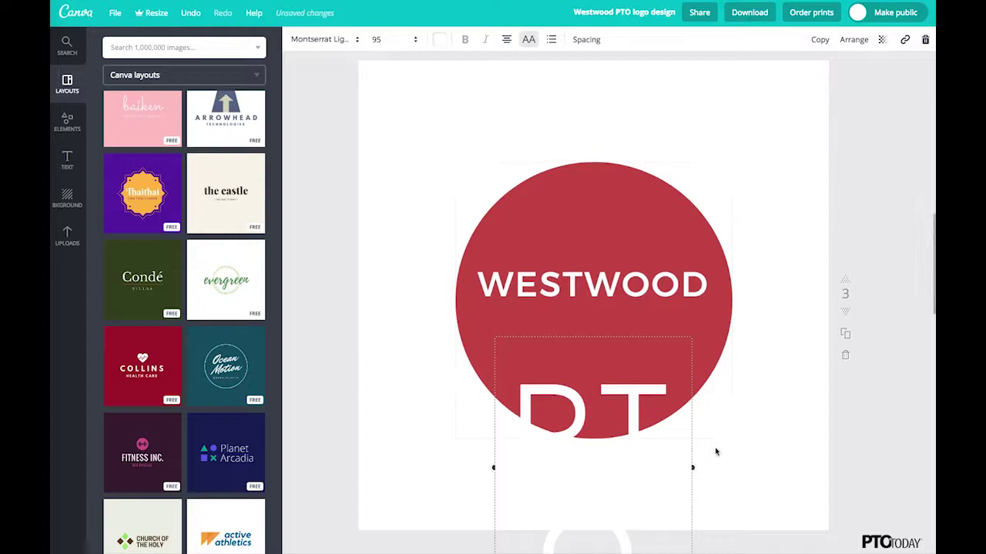
Widen the PTO text box so its letters fit on one line, and move it up directly beneath WESTWOOD.
click(635, 416)
click(635, 415)
drag(695, 467, 756, 453)
drag(621, 391, 591, 314)
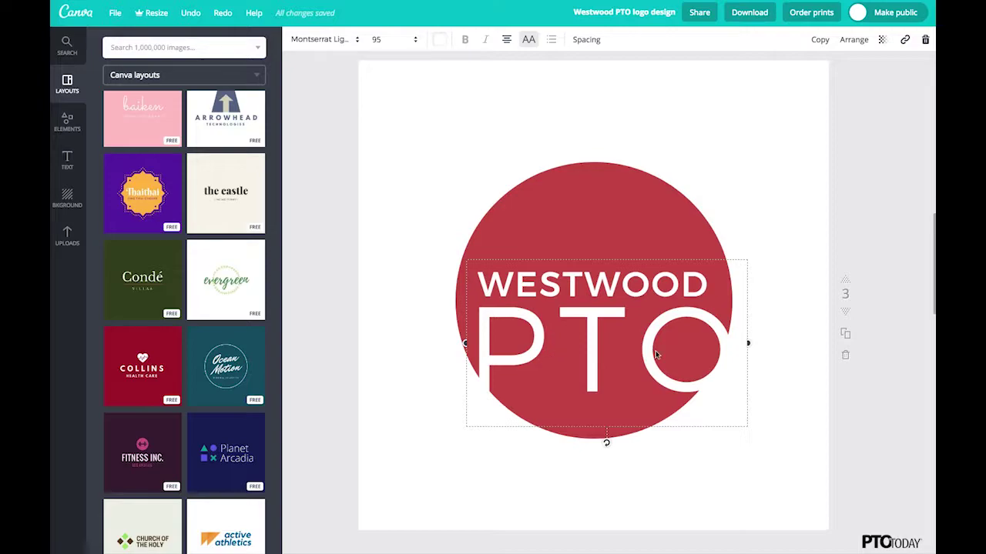
Tighten the letter spacing of the PTO text to -20.
double_click(560, 369)
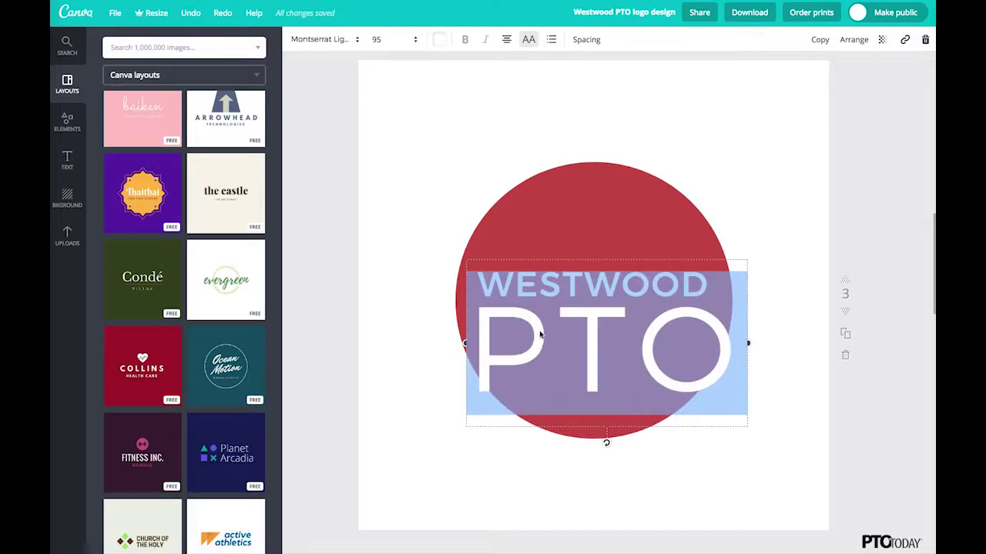
click(586, 41)
click(655, 72)
drag(655, 72, 645, 73)
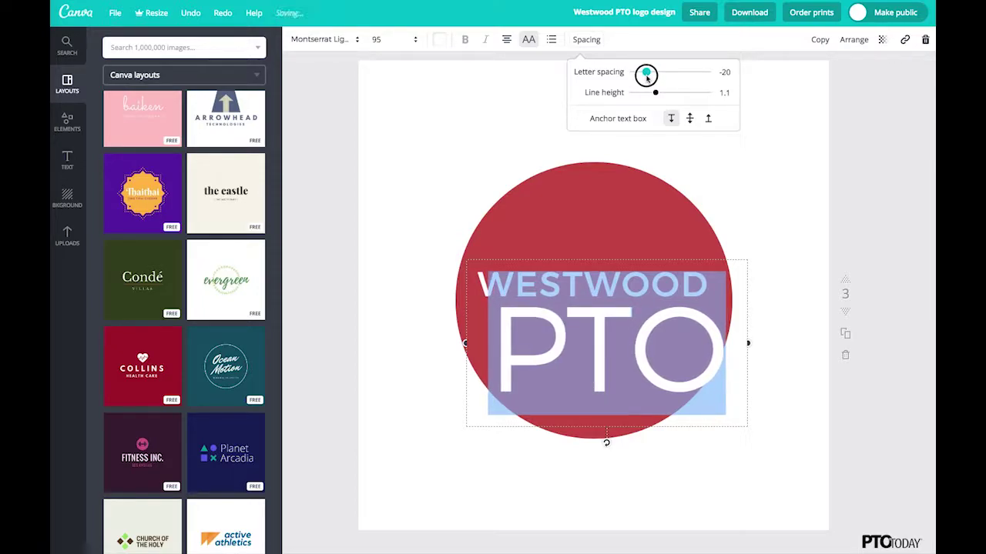
click(761, 238)
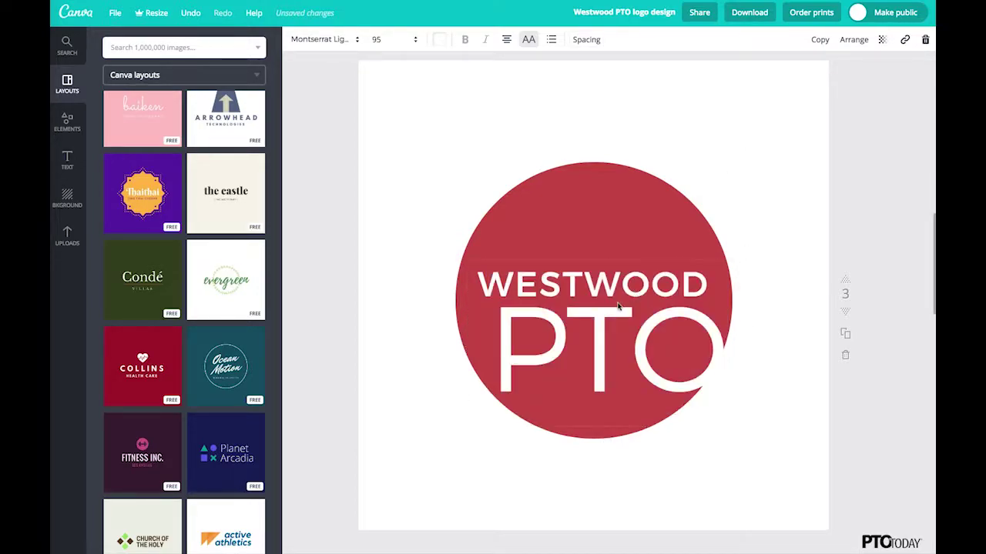
Align PTO with the edges of WESTWOOD, and move both texts up together to centre them in the circle.
drag(644, 259, 632, 257)
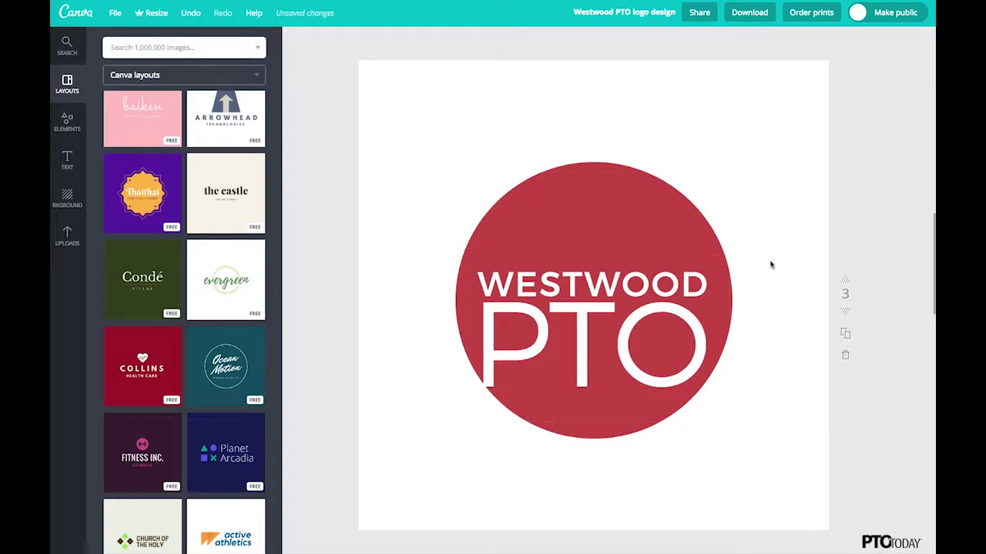
drag(779, 227, 723, 298)
drag(655, 379, 647, 404)
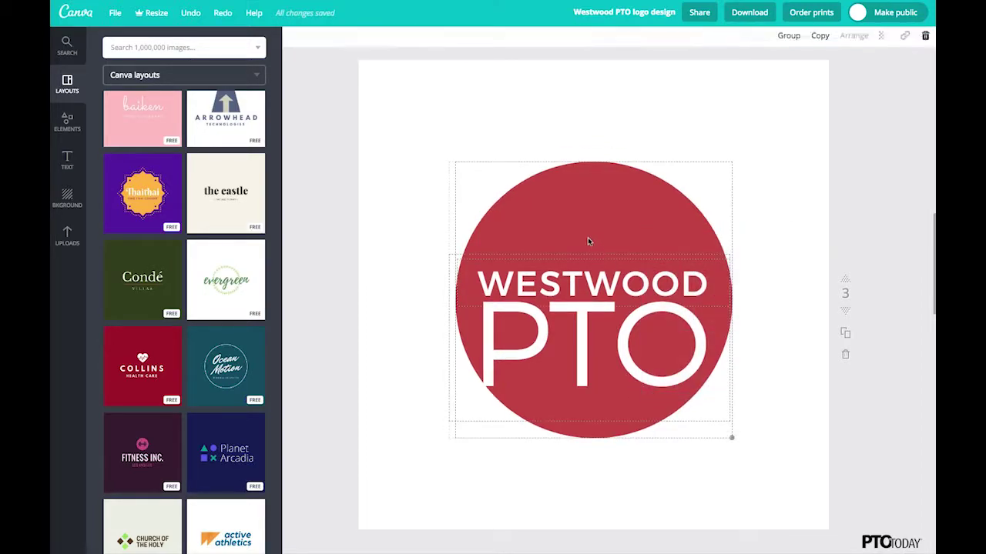
drag(594, 284, 590, 259)
click(749, 182)
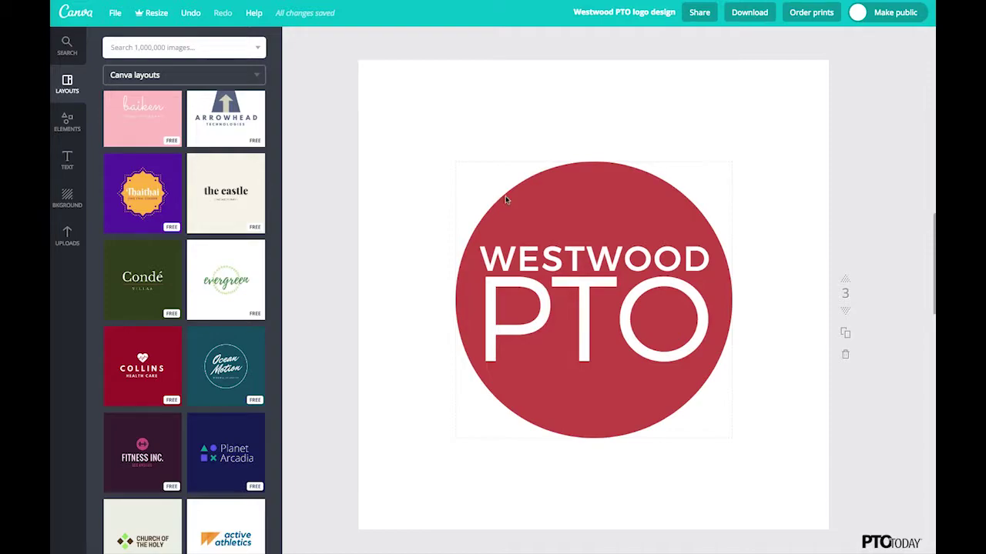
Recolor the red circle to the navy blue from the document colors.
click(554, 178)
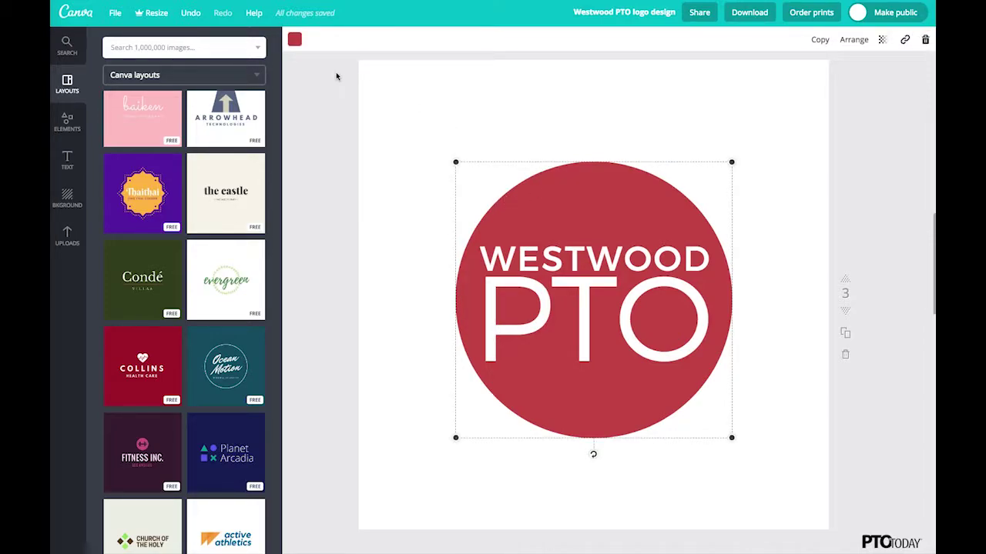
click(295, 40)
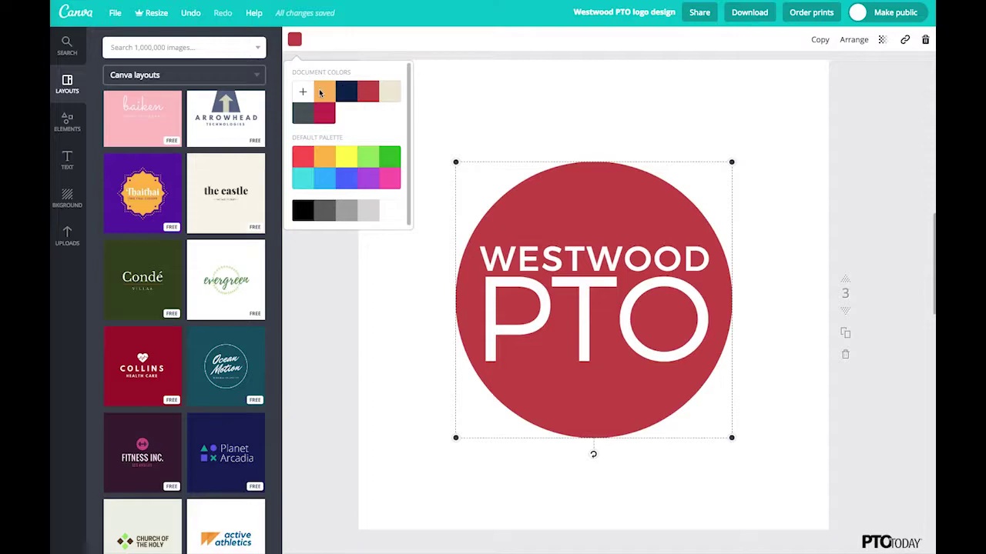
click(346, 93)
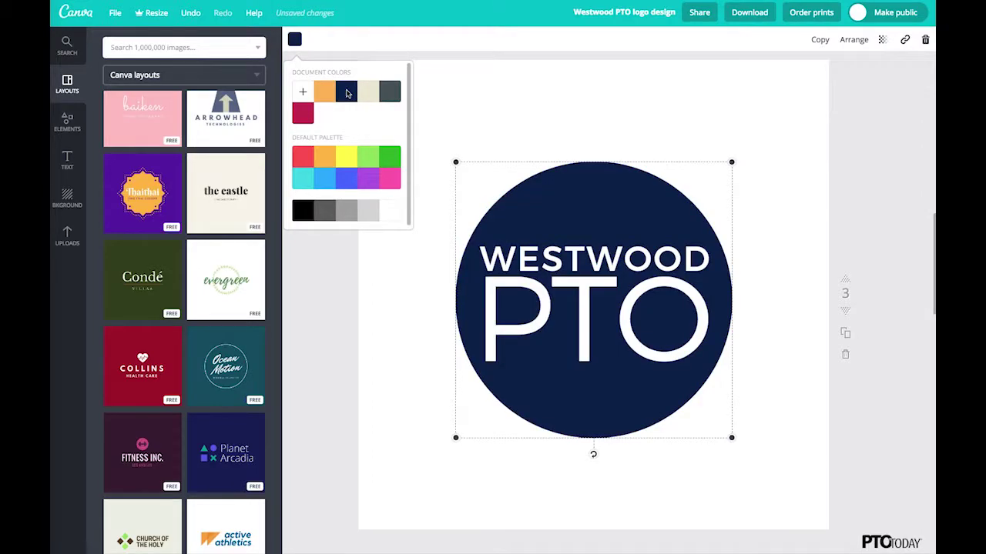
click(518, 114)
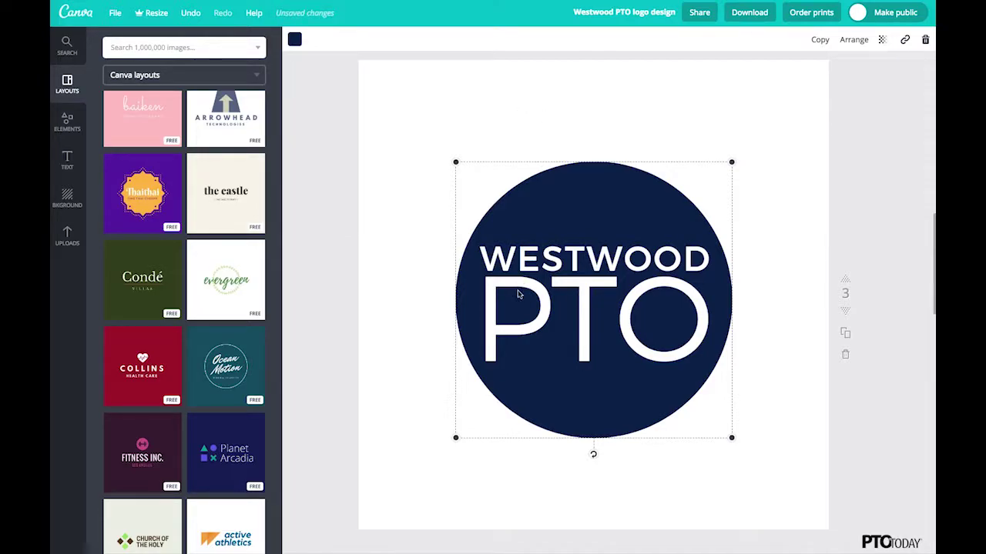
Recolor the PTO text to the orange from the document colors.
click(494, 340)
click(493, 343)
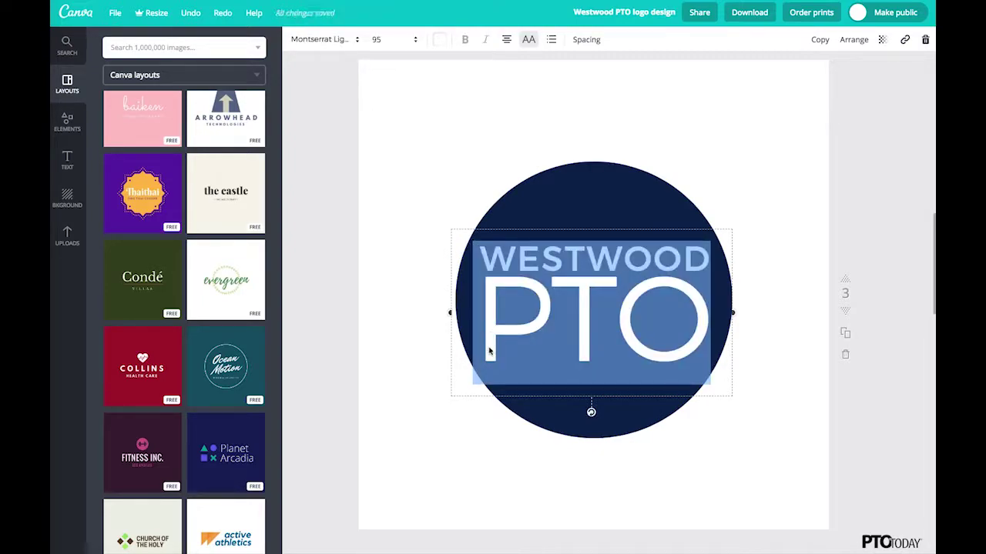
click(440, 39)
click(465, 93)
click(747, 161)
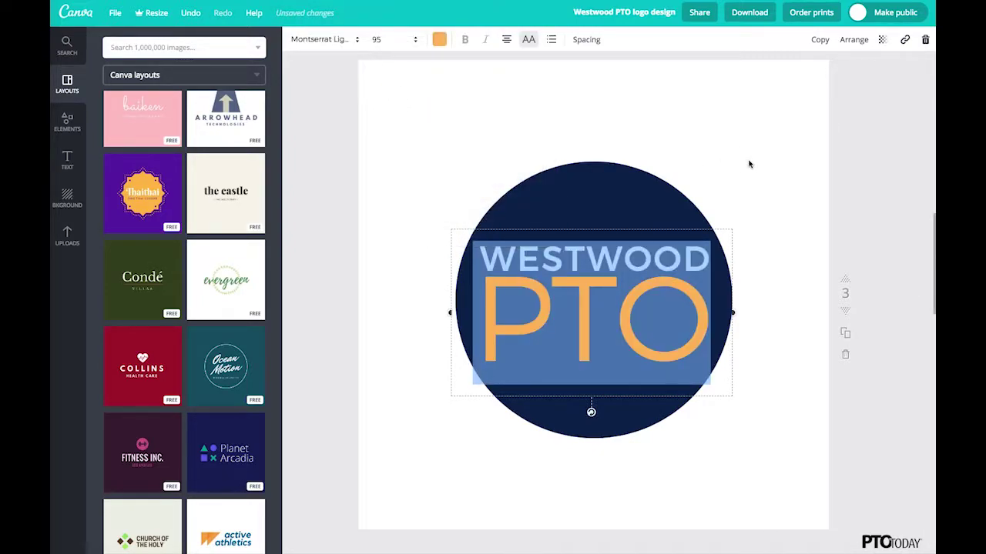
click(753, 164)
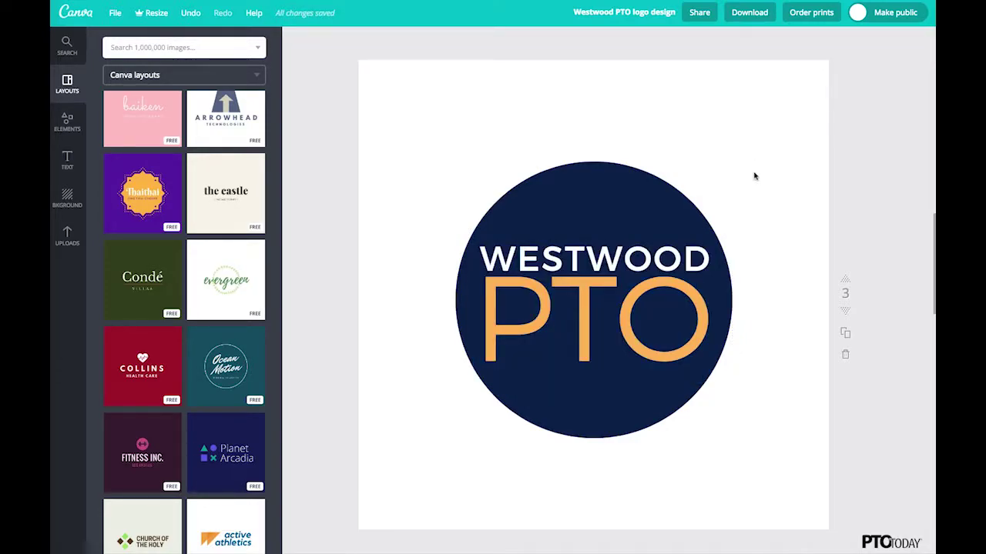
Replace the MULLIGAN heading in the diamond logo layout on page 4 with WESTWOOD.
scroll(753, 164, down, 6)
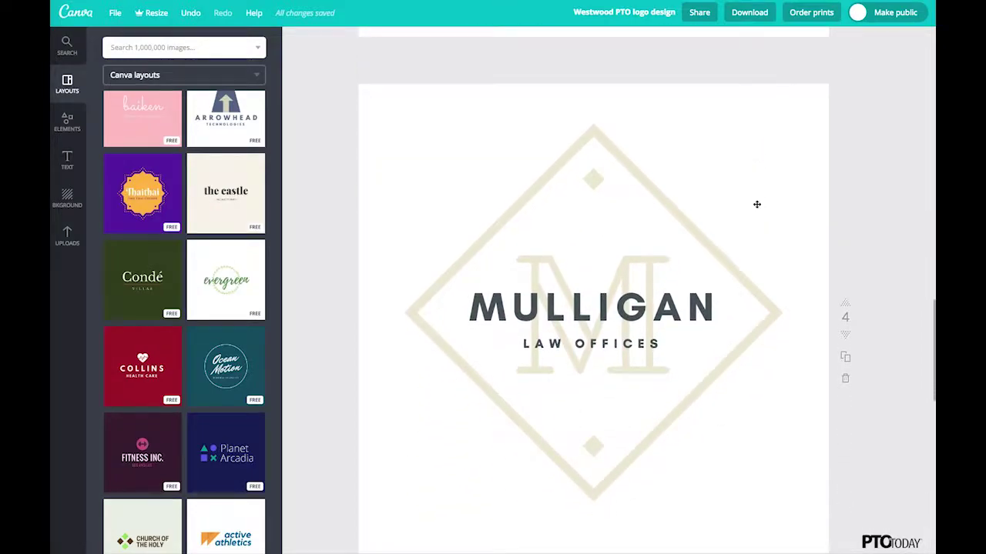
scroll(757, 208, down, 1)
scroll(757, 208, up, 1)
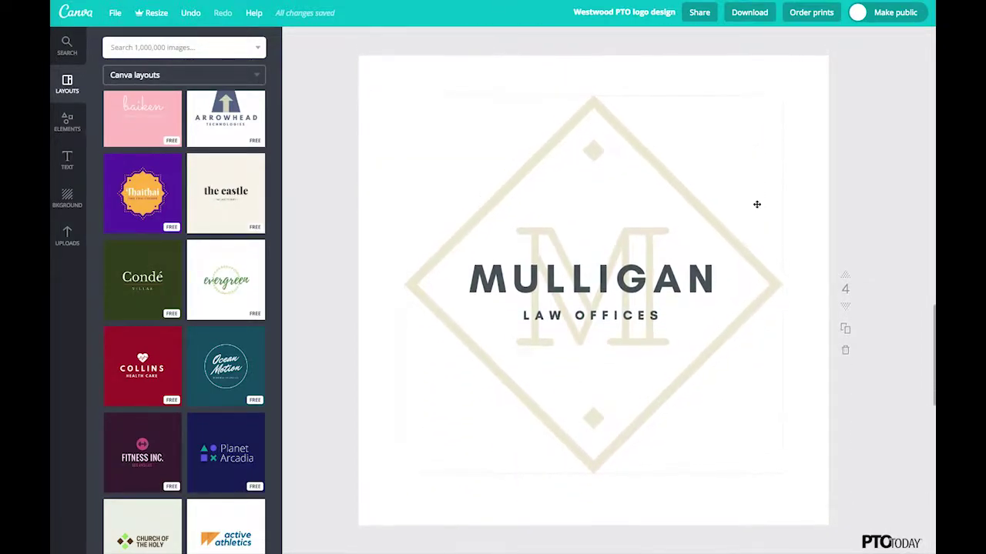
click(650, 167)
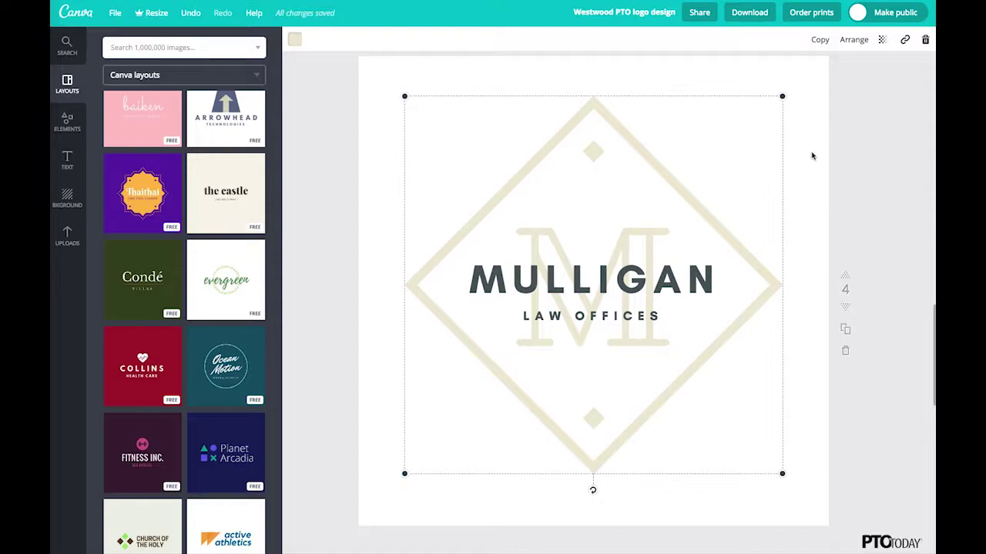
click(497, 284)
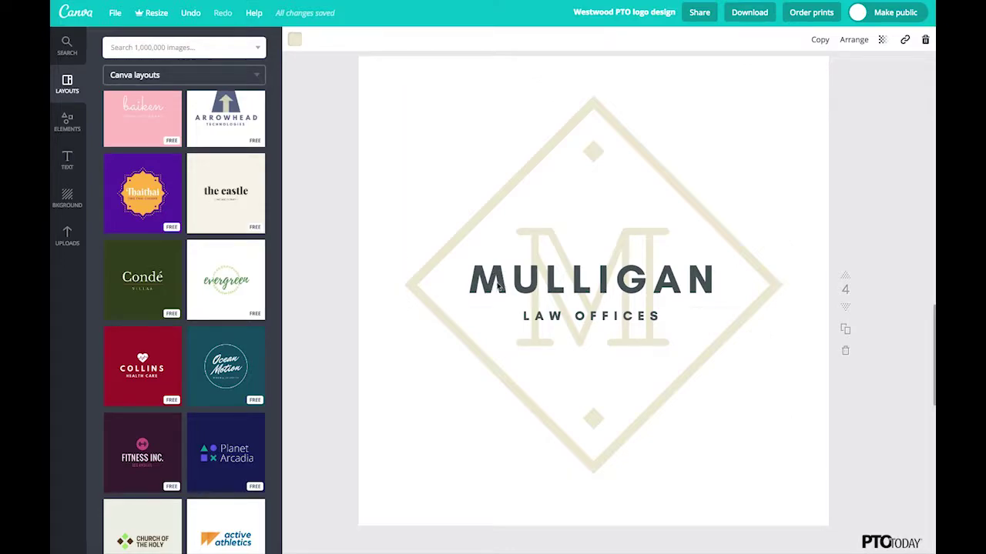
double_click(497, 284)
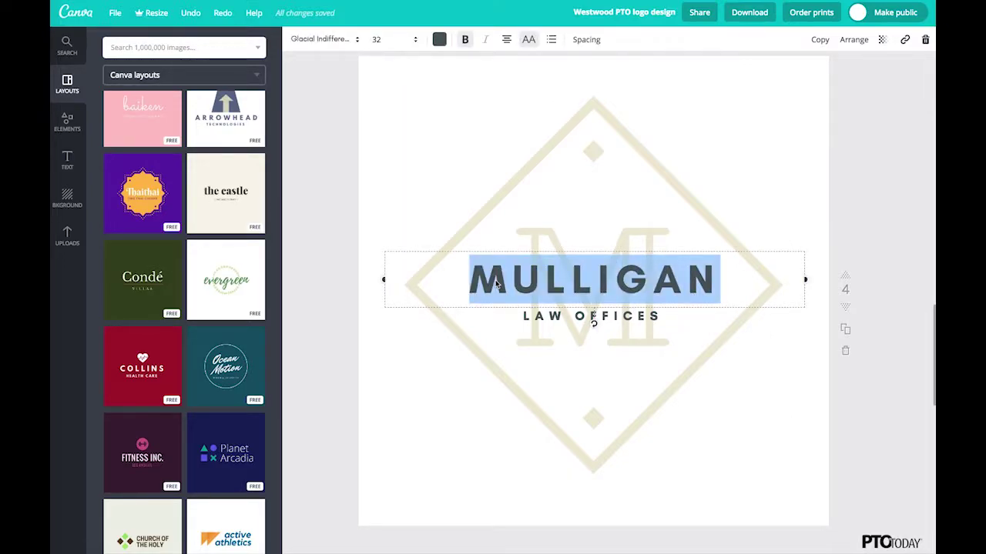
text(WESTWOO)
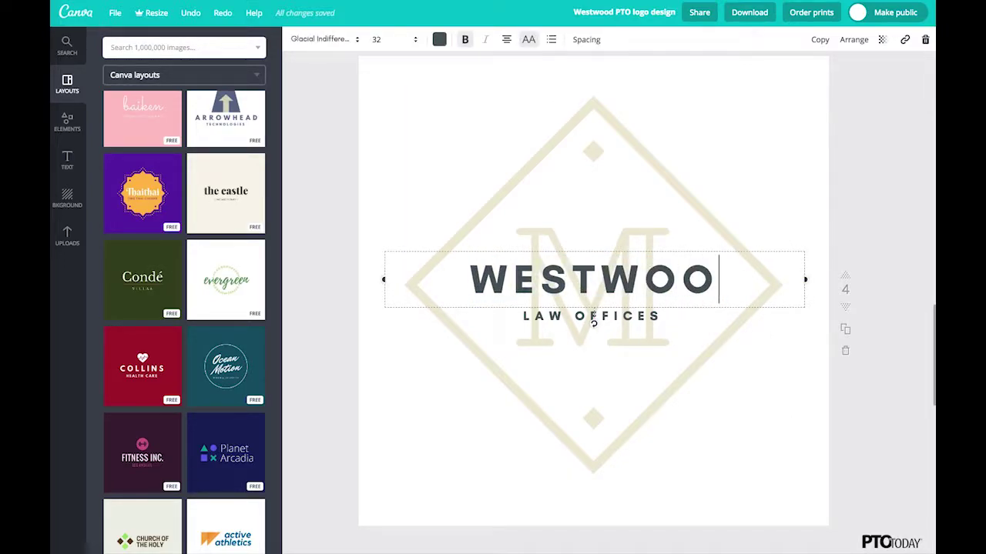
text(D)
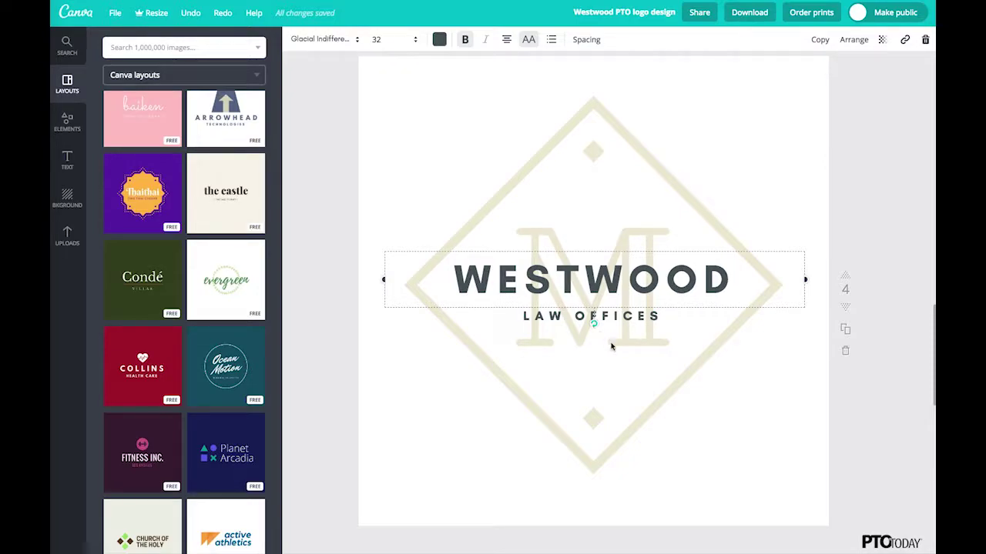
click(793, 396)
Replace the LAW OFFICES subtitle below WESTWOOD with "ELEMENTARY • PTO".
triple_click(623, 316)
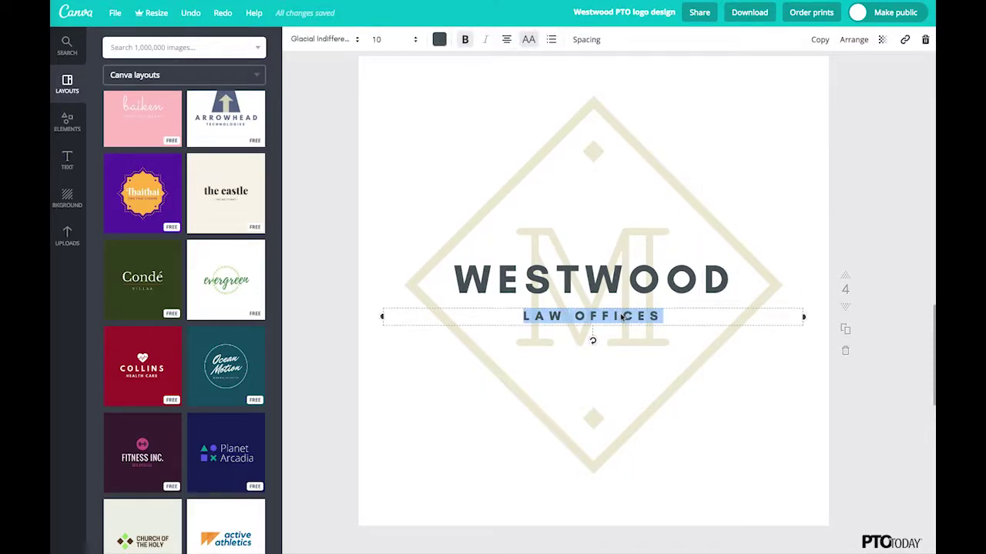
text(ELEMENTARY )
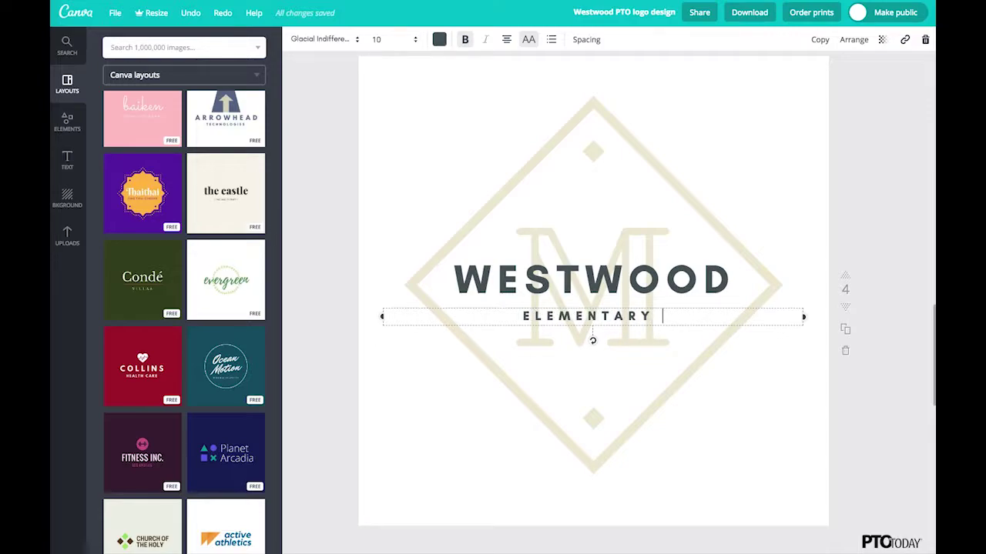
text(•)
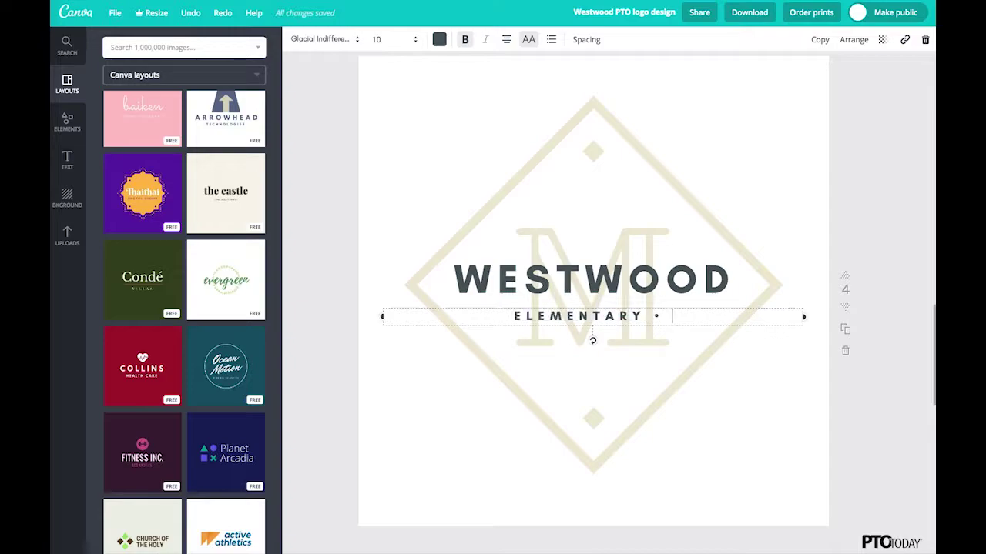
text( PTO)
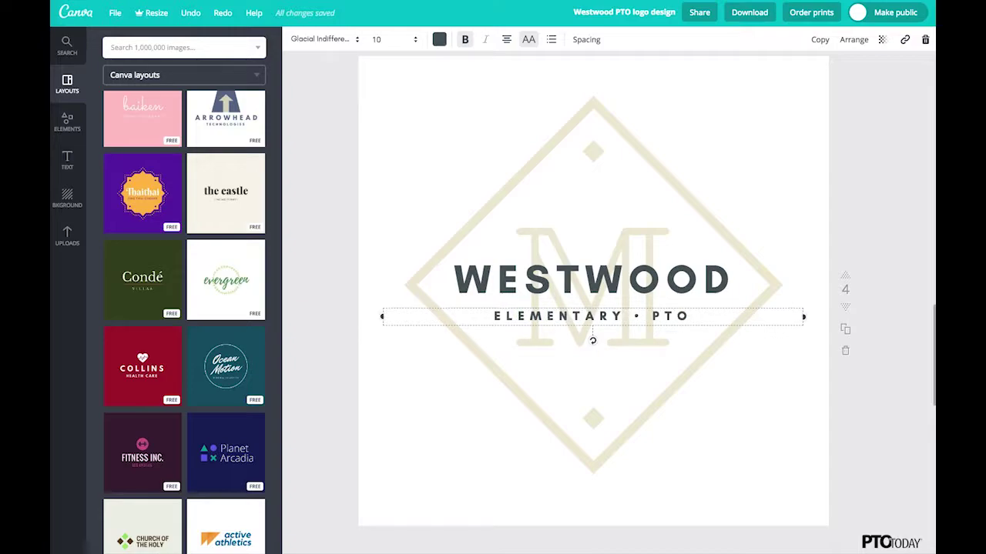
Change the font of the WESTWOOD heading in the diamond logo to Norwester.
click(506, 288)
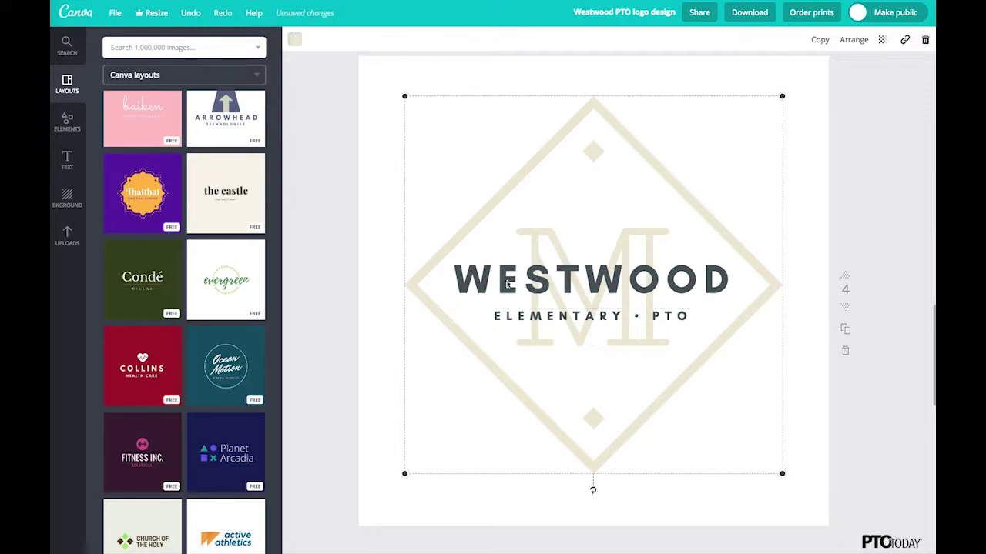
click(512, 287)
double_click(533, 287)
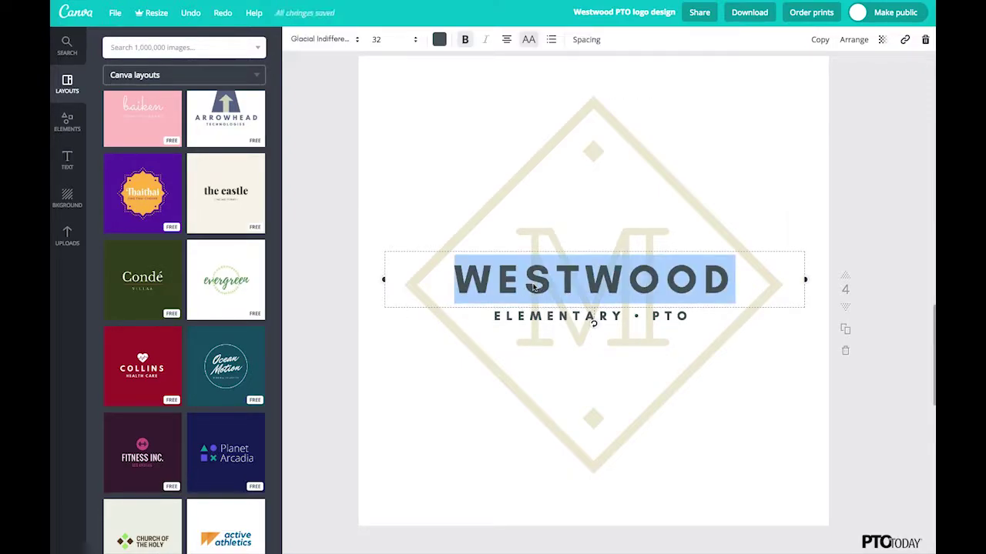
click(354, 39)
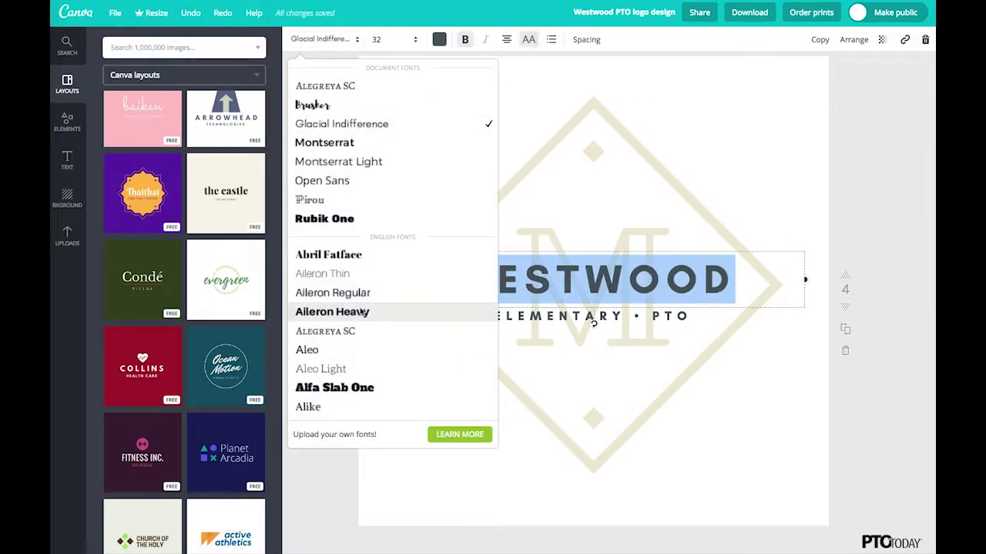
scroll(362, 312, down, 10)
scroll(362, 311, down, 10)
scroll(361, 313, down, 8)
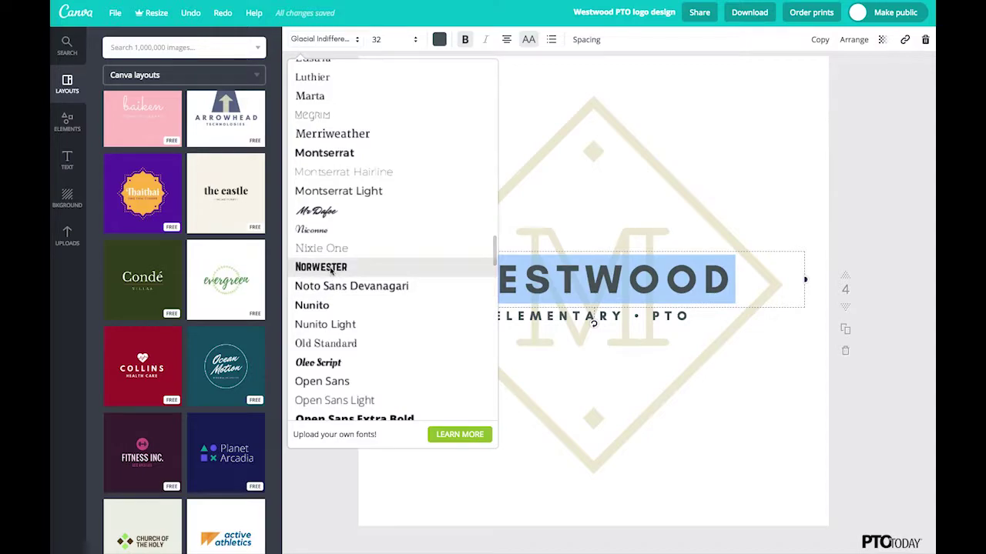
click(331, 267)
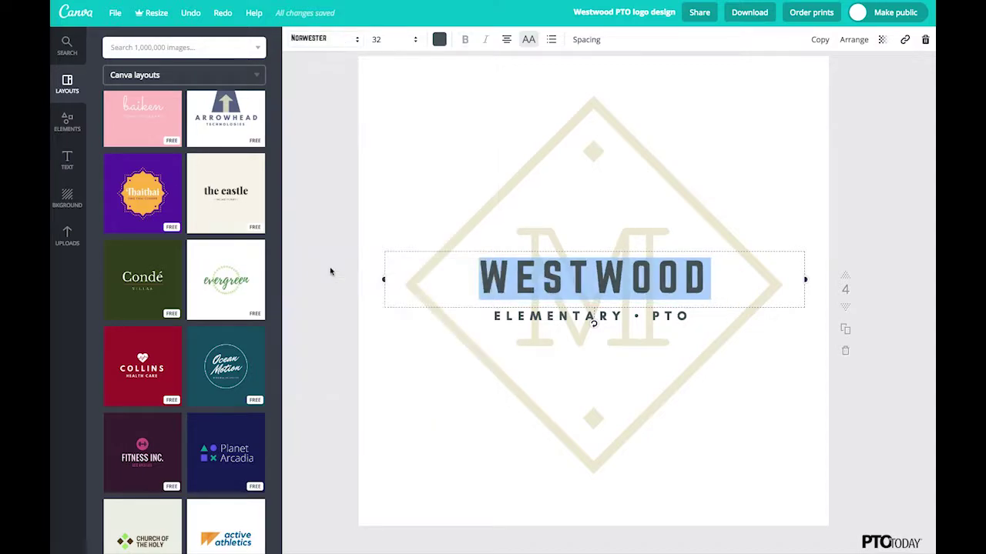
Set the WESTWOOD heading's font size to 46 and its letter spacing to 30.
click(378, 39)
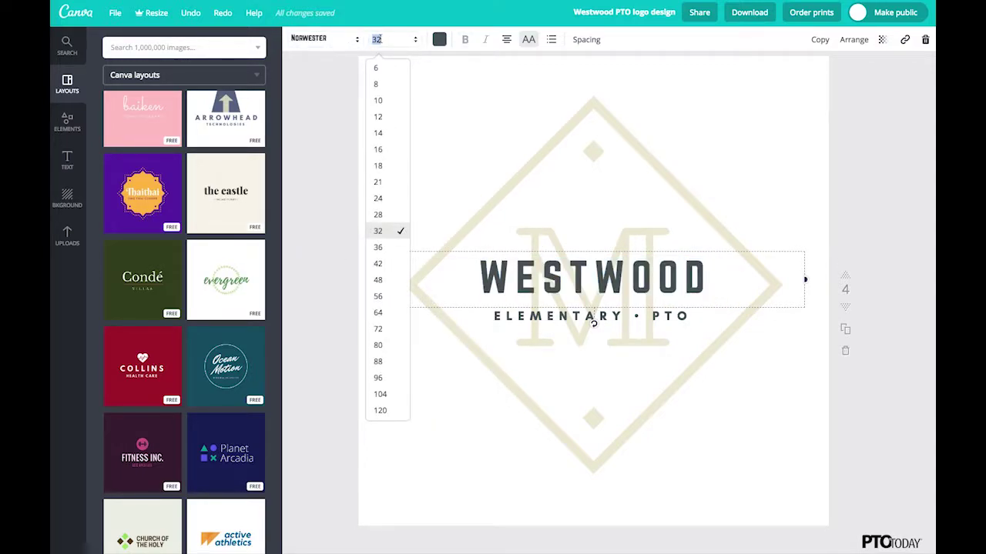
key(Return)
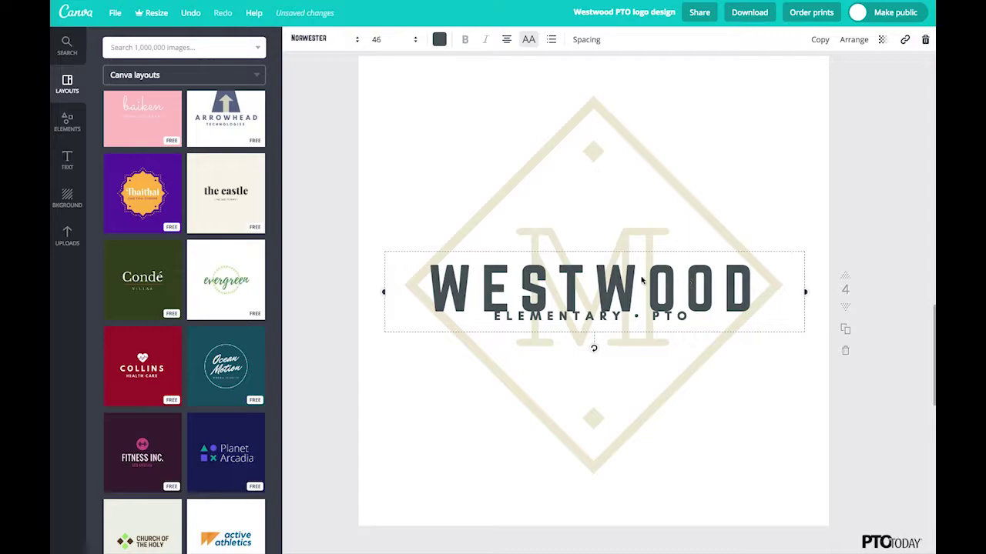
click(586, 39)
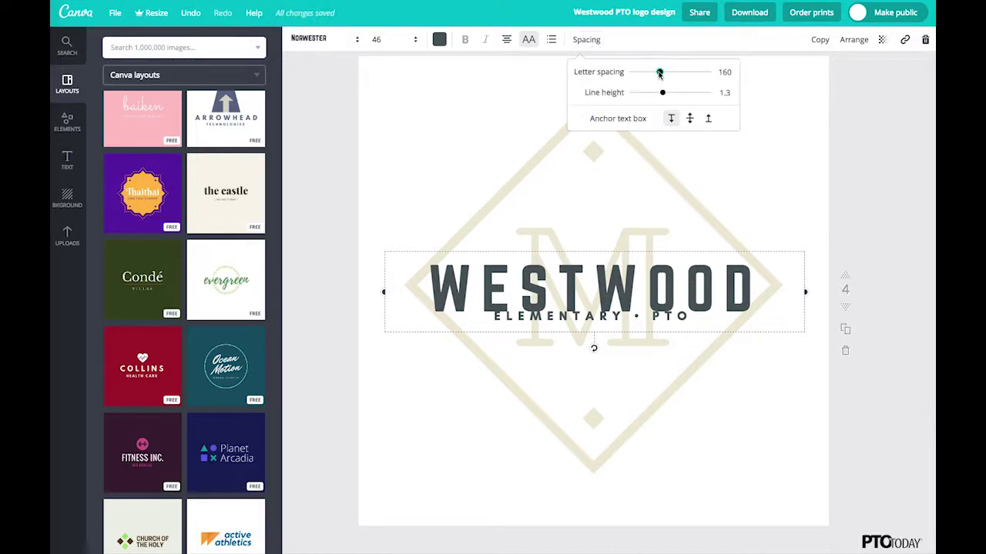
drag(659, 72, 649, 76)
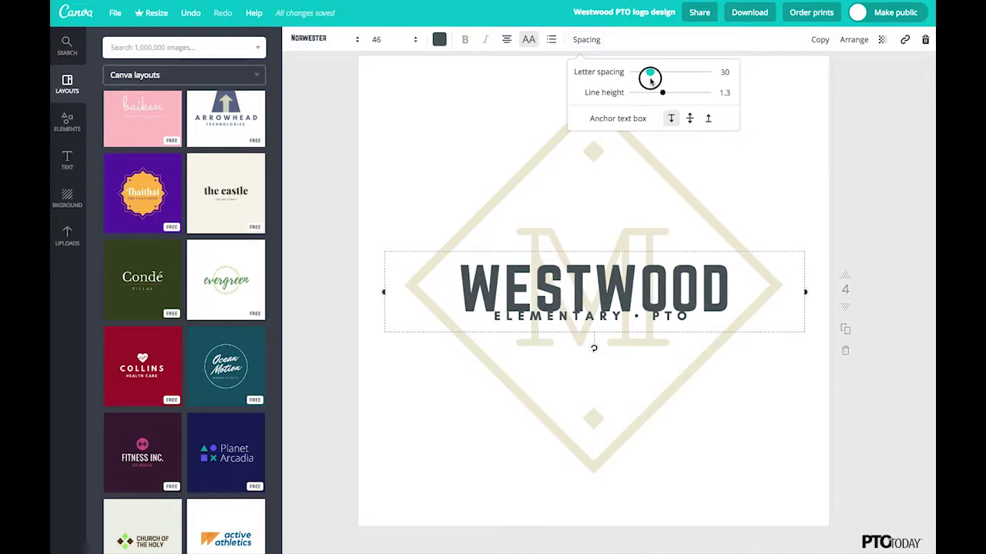
click(760, 216)
Move WESTWOOD up clear of the subtitle, and shift ELEMENTARY • PTO up slightly to sit just beneath it.
click(709, 270)
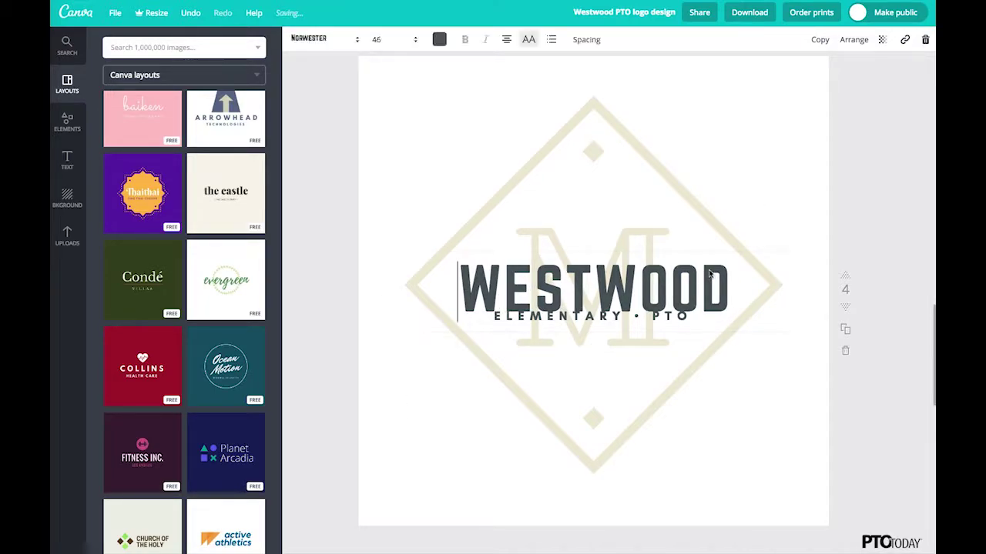
drag(717, 248, 720, 231)
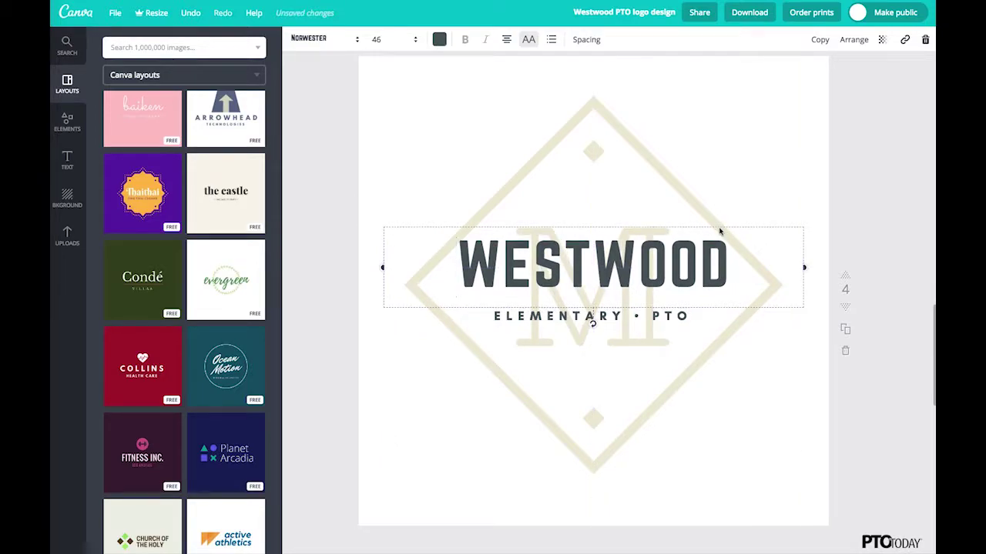
click(754, 373)
drag(643, 316, 647, 309)
Set the ELEMENTARY • PTO subtitle's font size to 18 and tighten its letter spacing to fit the width of WESTWOOD.
click(651, 308)
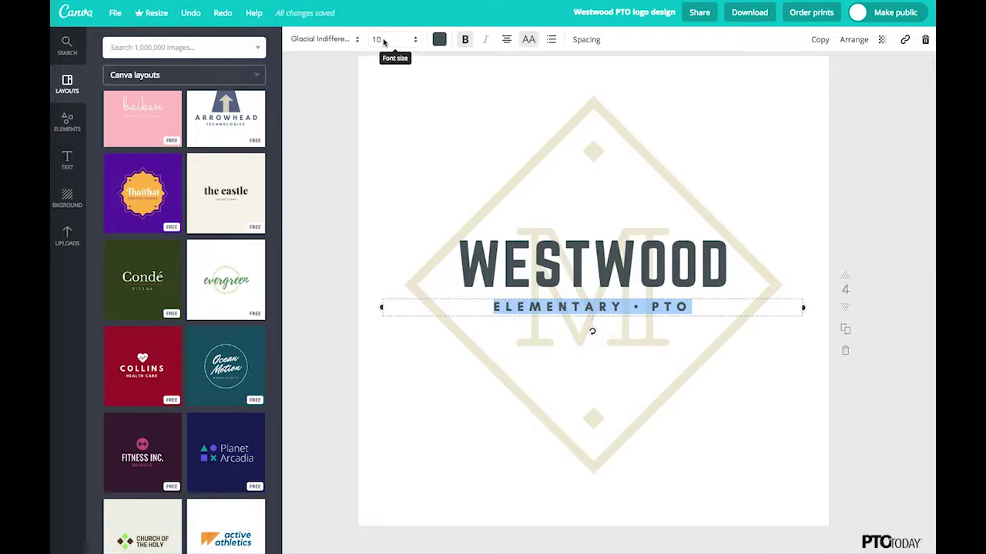
click(384, 40)
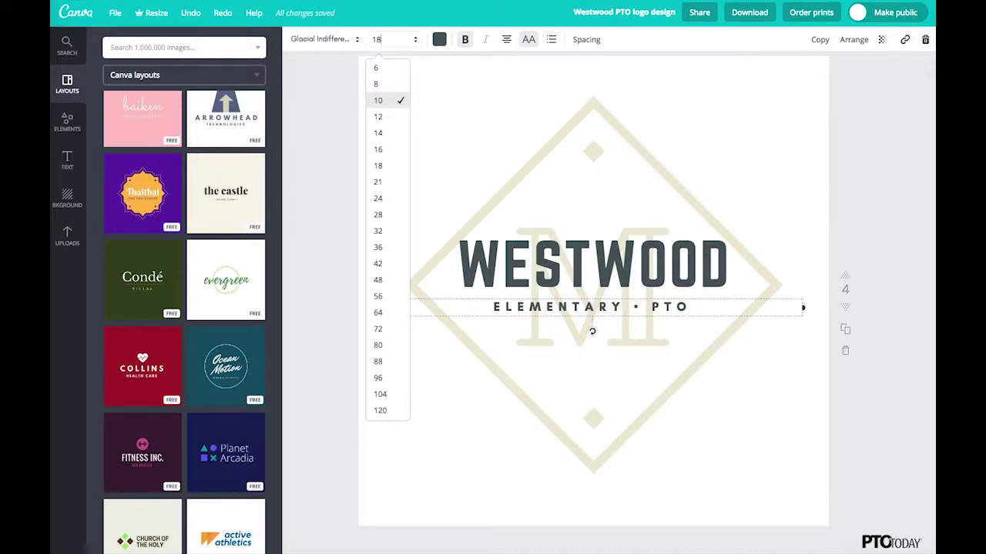
key(Return)
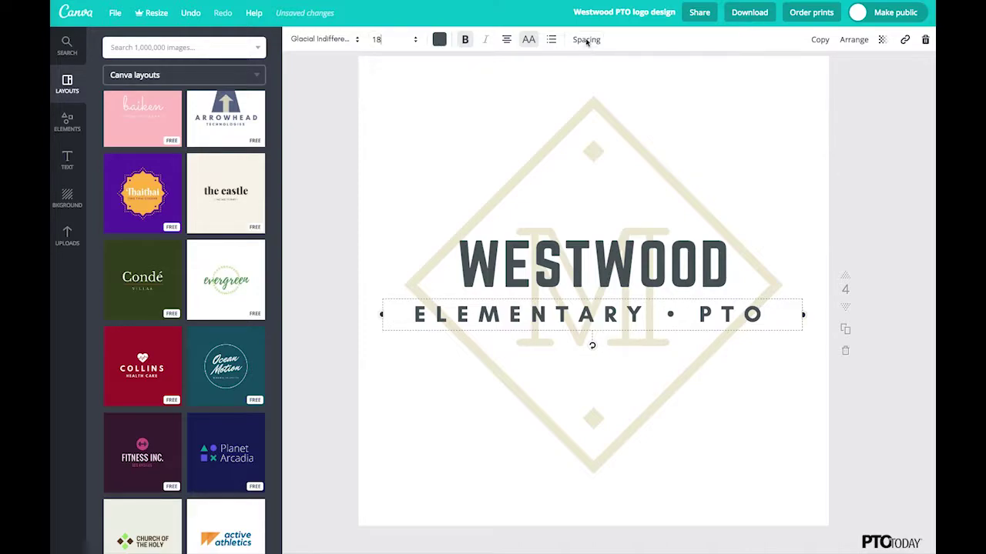
click(587, 40)
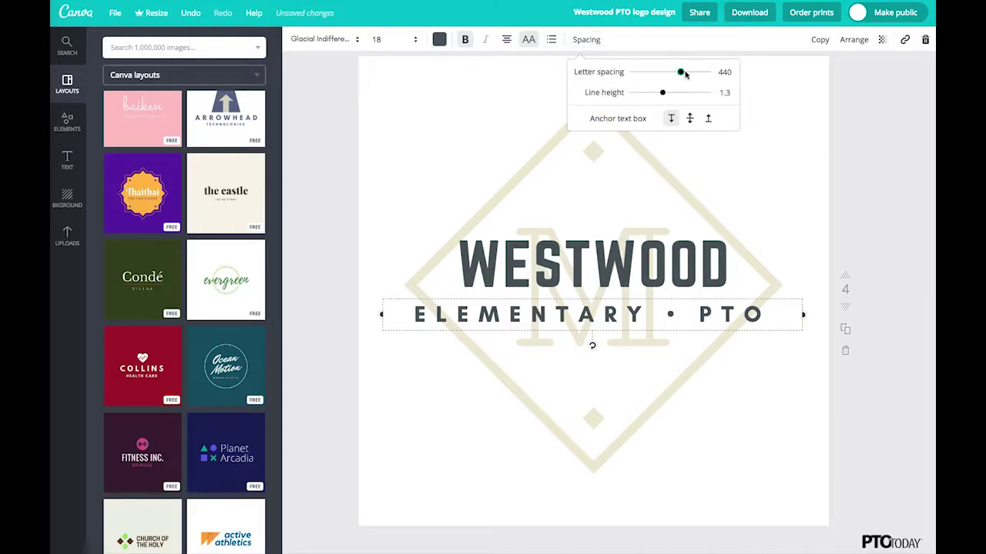
drag(682, 73, 660, 77)
click(749, 322)
Move the WESTWOOD heading and the ELEMENTARY • PTO subtitle closer together, centred in the diamond.
drag(709, 314, 709, 308)
drag(708, 264, 709, 269)
click(777, 409)
drag(711, 313, 714, 312)
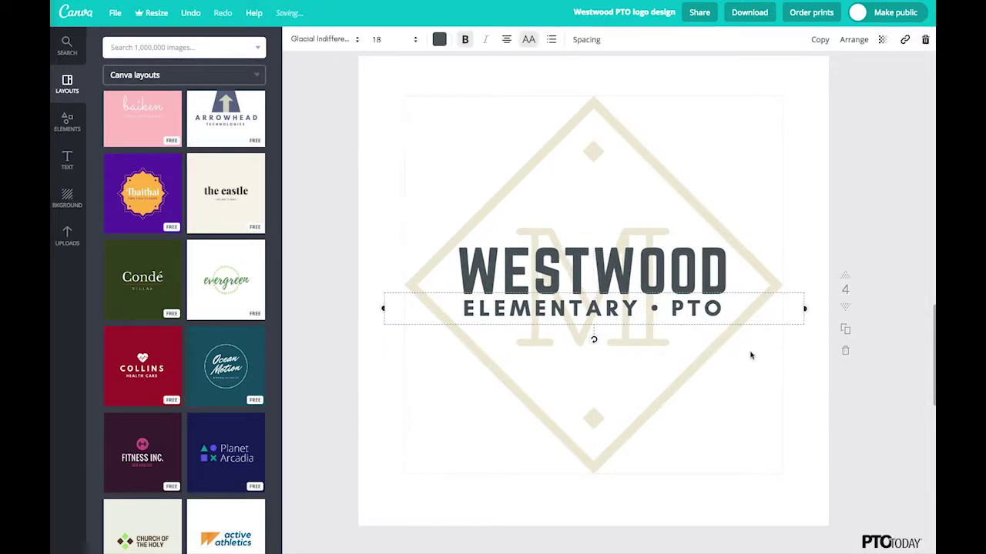
click(808, 396)
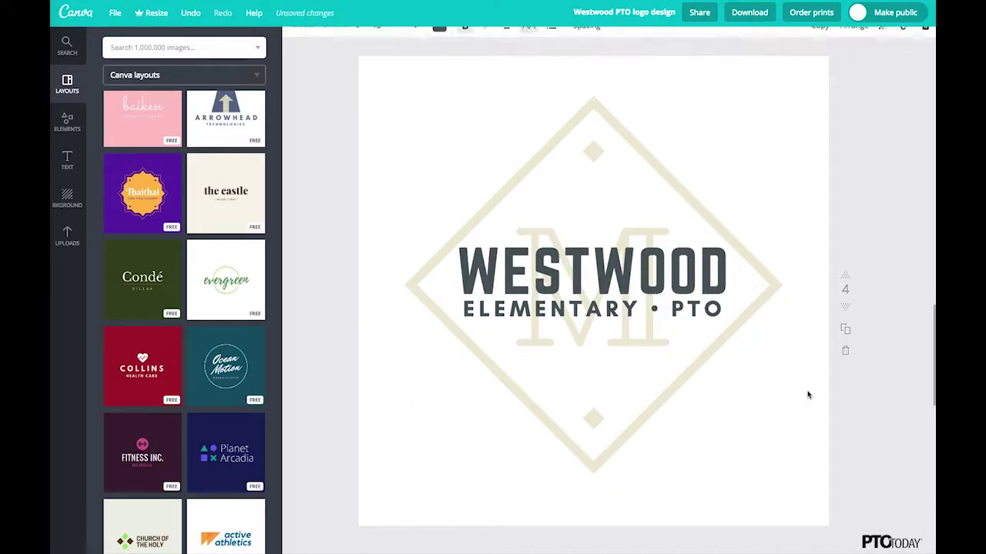
Recolor the beige diamond frame to the orange from the document colors.
click(520, 179)
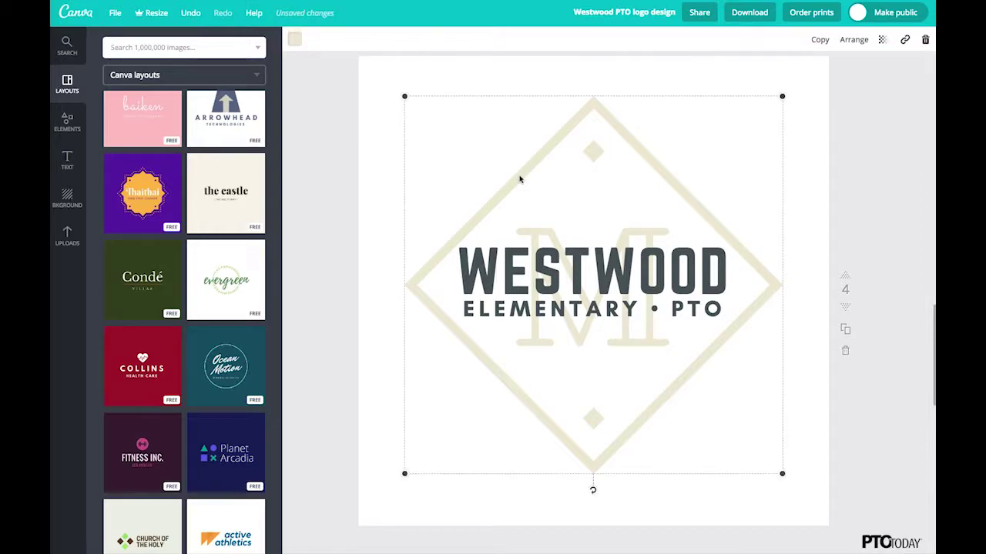
click(294, 40)
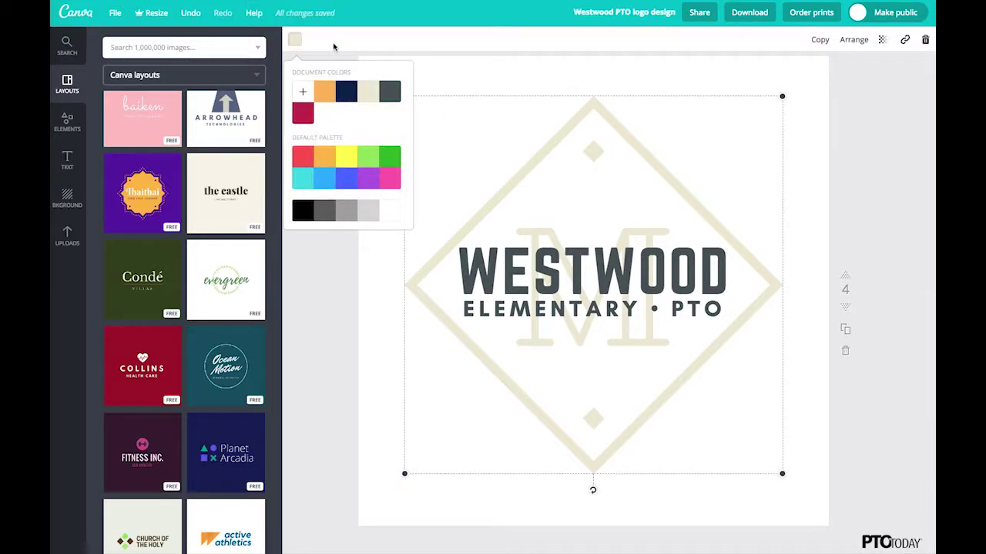
click(325, 93)
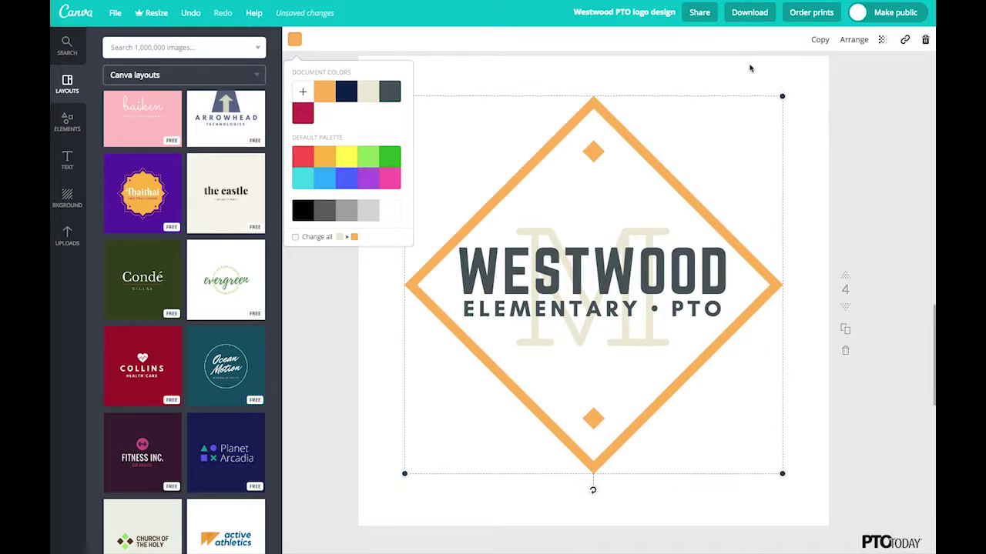
Set the transparency of the orange diamond frame to 40.
click(882, 39)
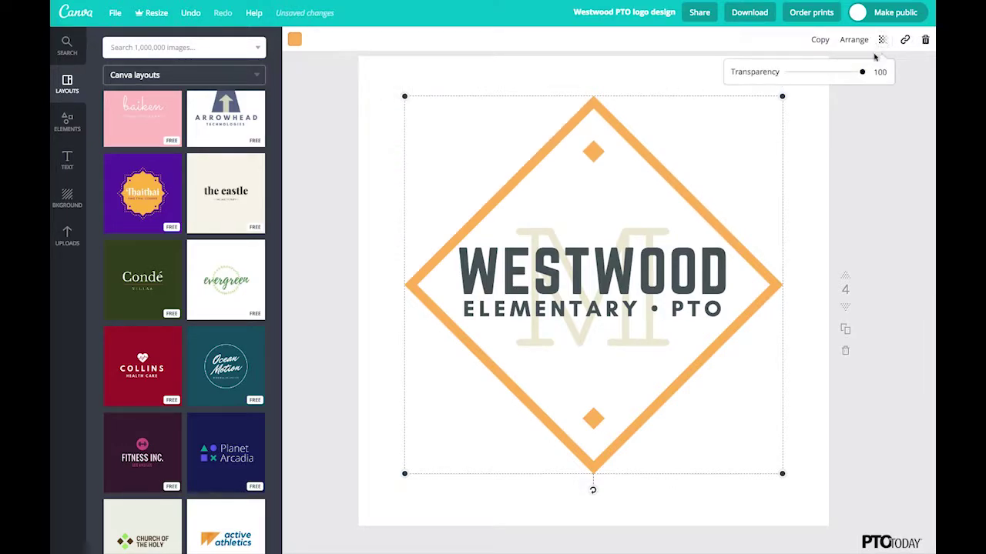
drag(862, 73, 819, 83)
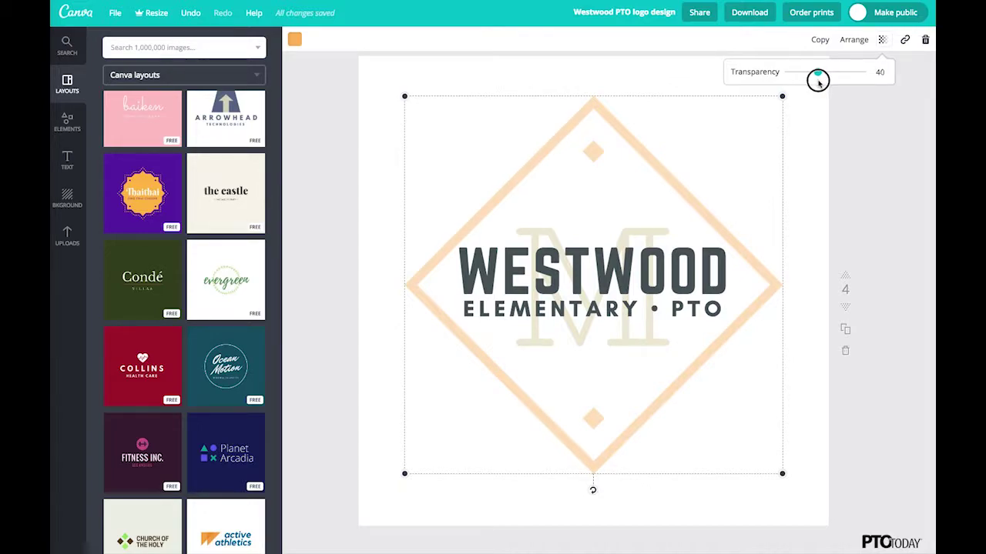
click(810, 128)
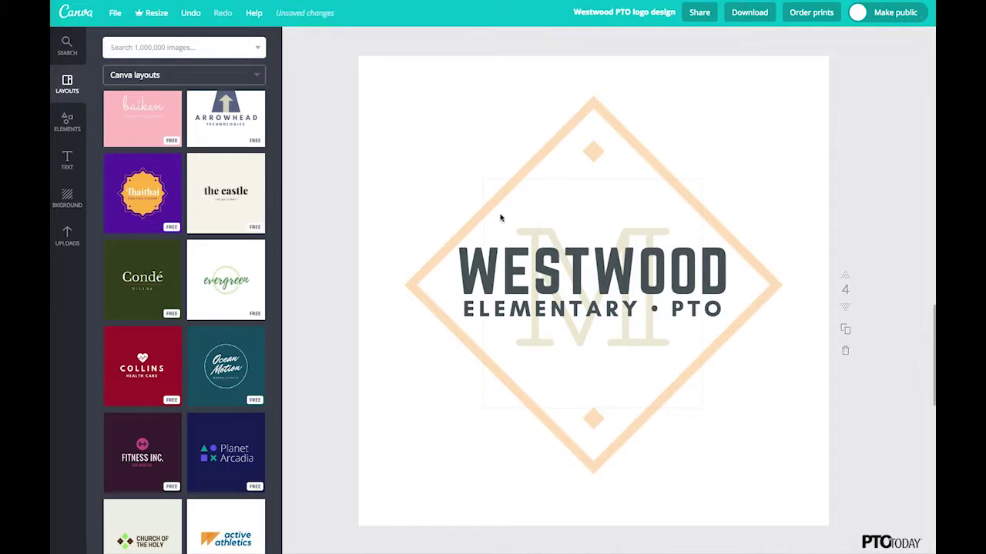
Replace the large background letter M with W and recolor it to the orange from the document colors.
double_click(532, 236)
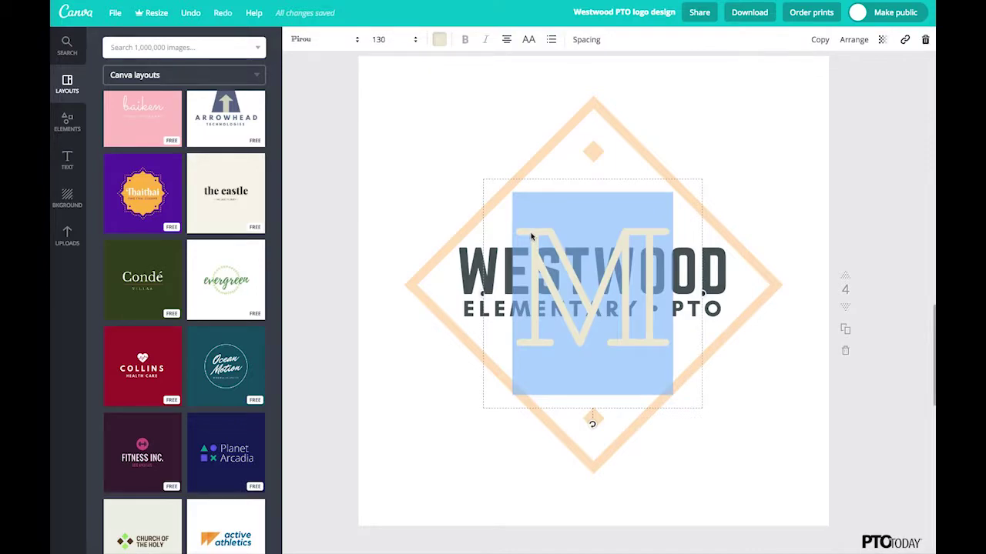
text(W)
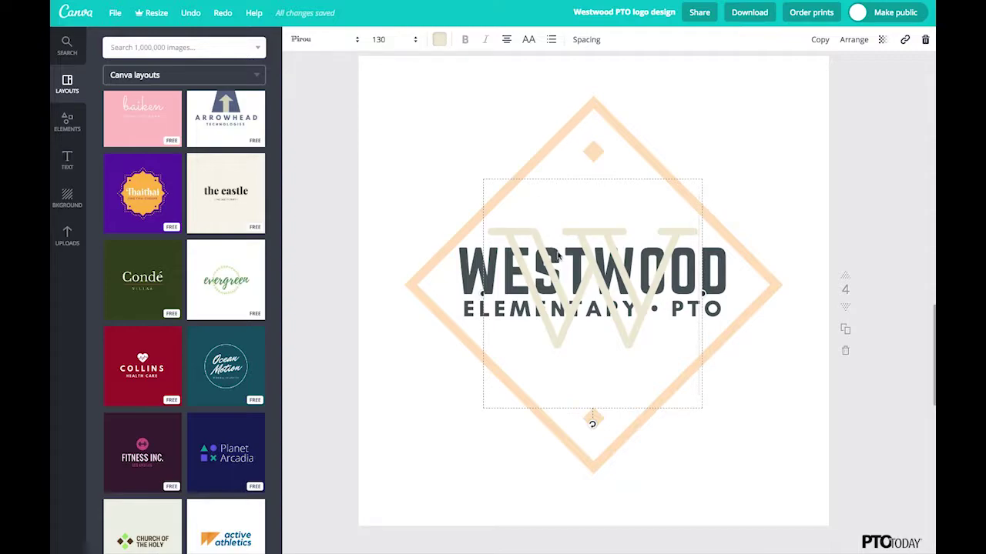
click(439, 39)
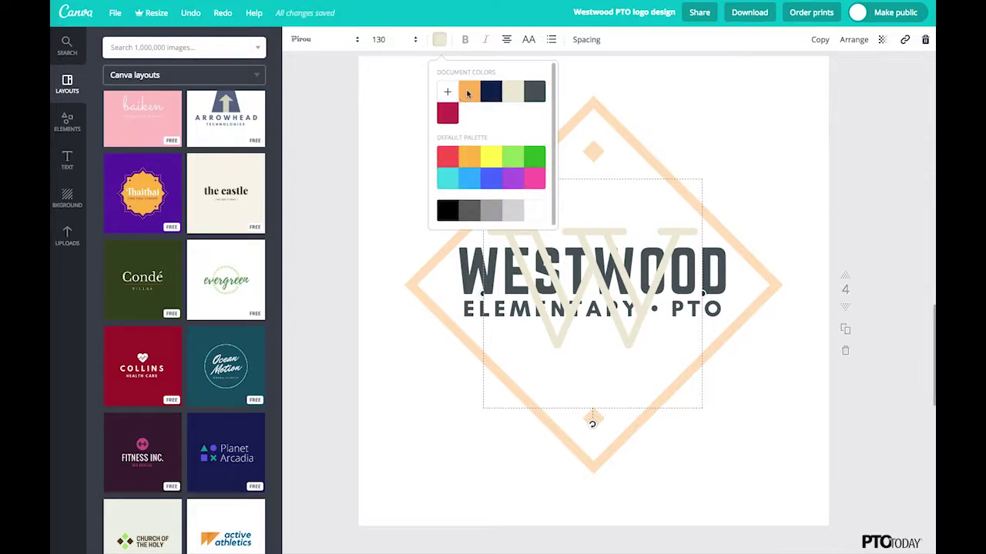
click(467, 93)
Set the transparency of the orange background letter W to 41.
click(881, 40)
drag(862, 72, 819, 81)
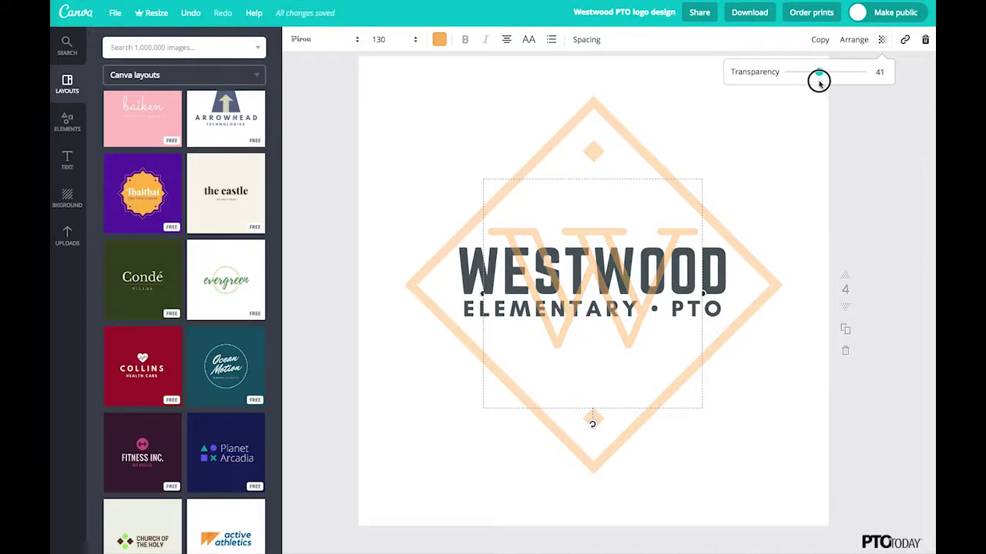
click(819, 80)
click(755, 162)
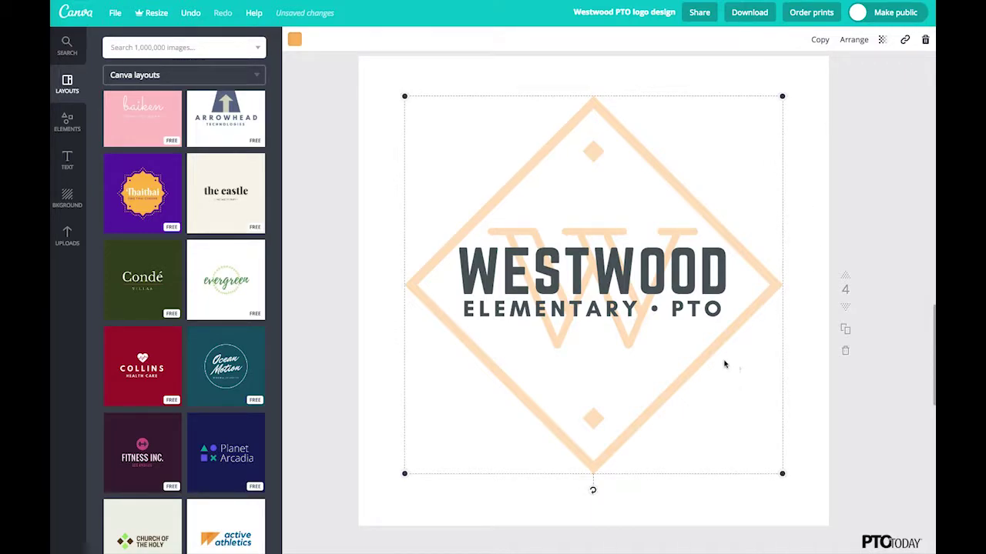
Recolor the WESTWOOD heading in the diamond logo to the navy from the document colors.
click(638, 280)
double_click(638, 280)
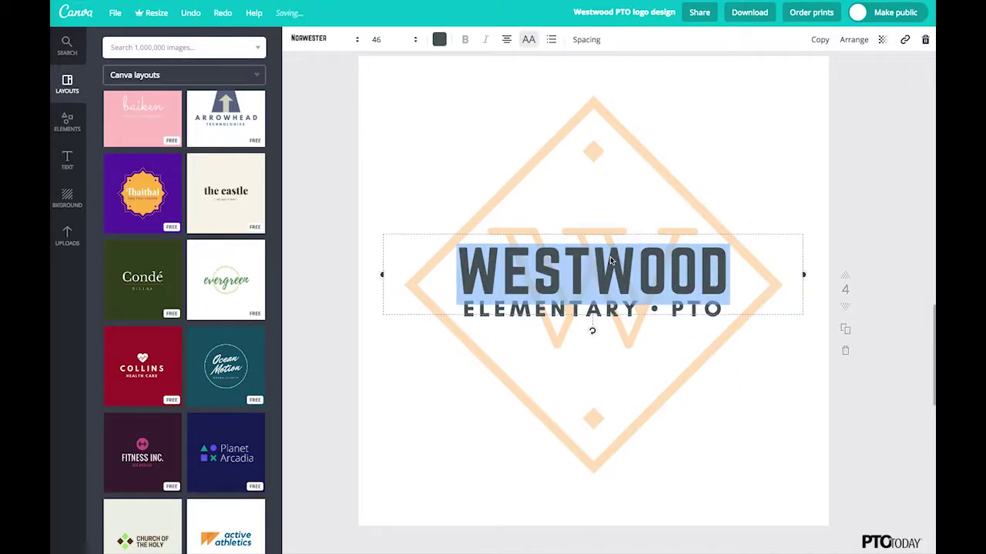
click(438, 39)
click(492, 93)
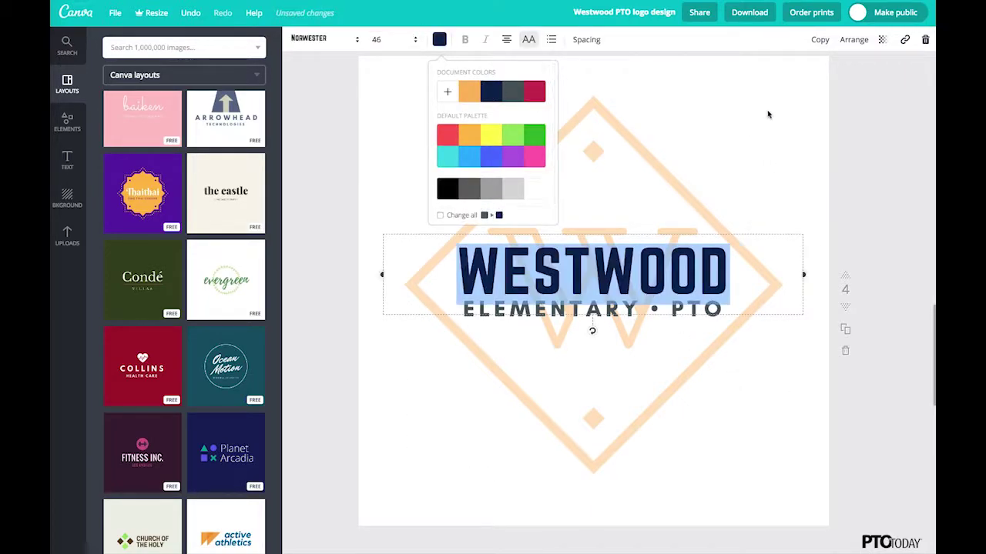
click(693, 345)
Recolor the ELEMENTARY • PTO subtitle to the navy from the document colors.
click(690, 311)
triple_click(690, 311)
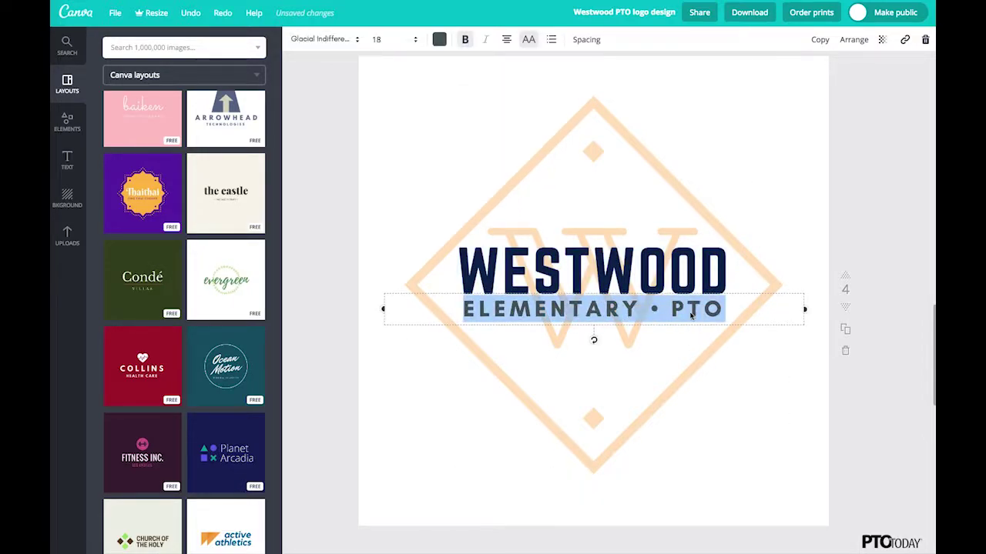
click(439, 39)
click(491, 92)
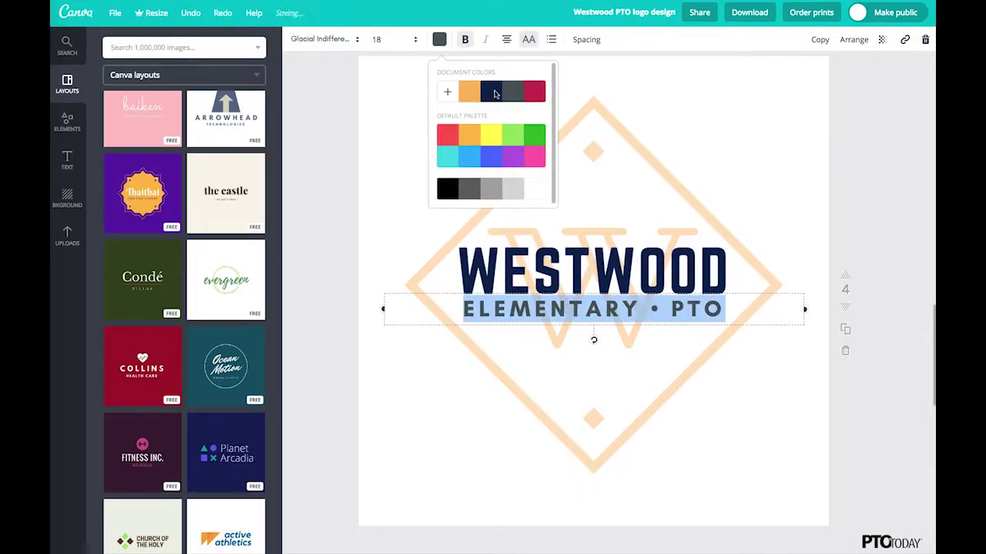
click(788, 110)
click(786, 112)
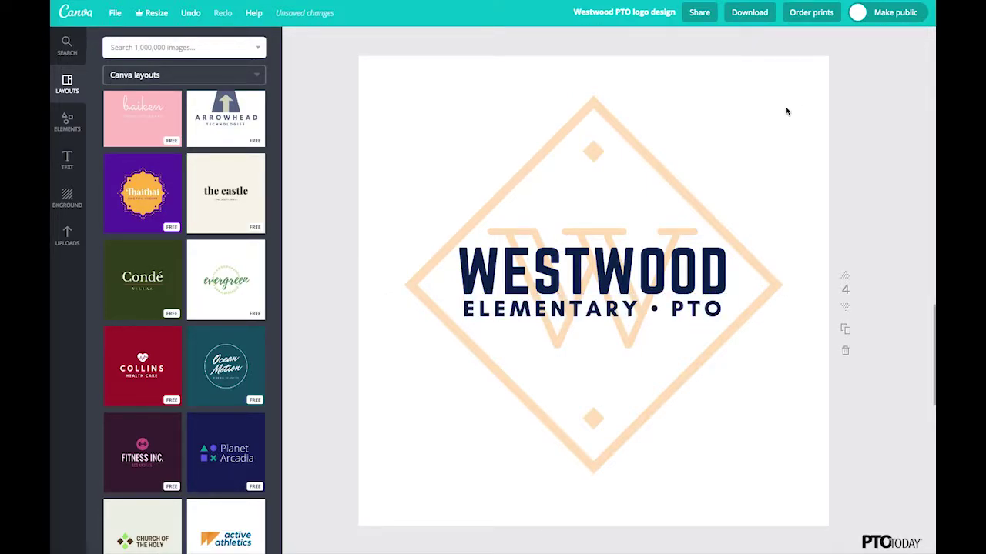
Replace the ASSET heading in the crimson box on page 5 with WESTWOODPTO.
scroll(774, 147, down, 5)
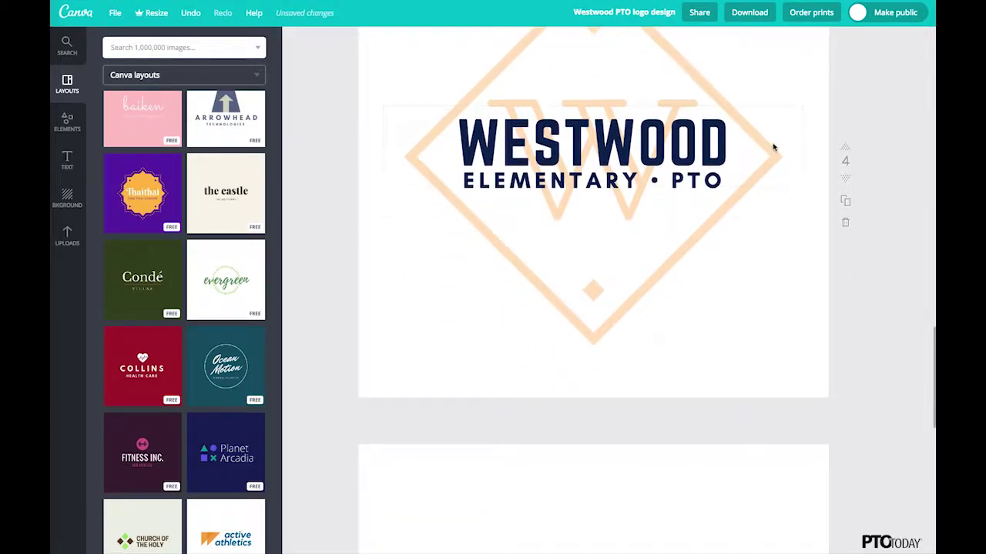
scroll(774, 147, down, 2)
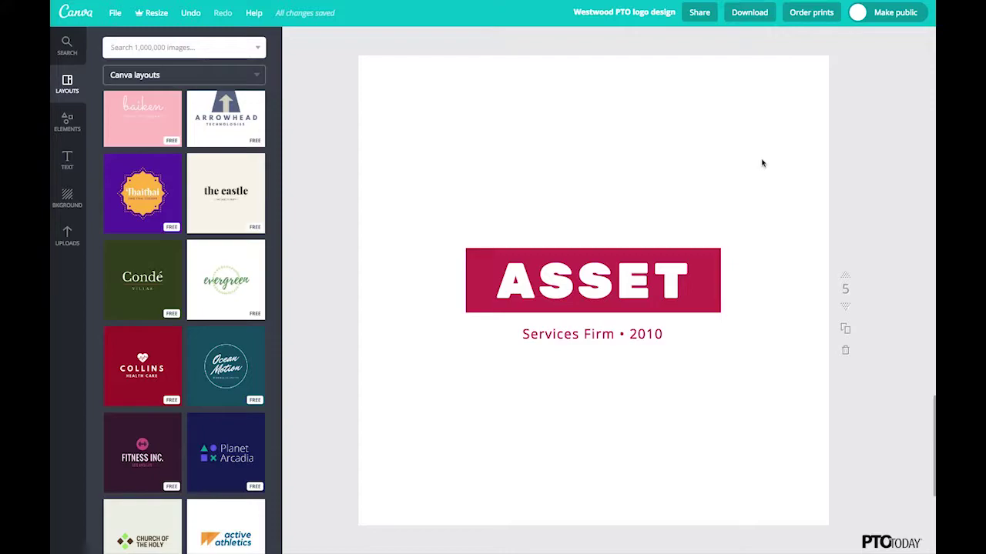
click(515, 283)
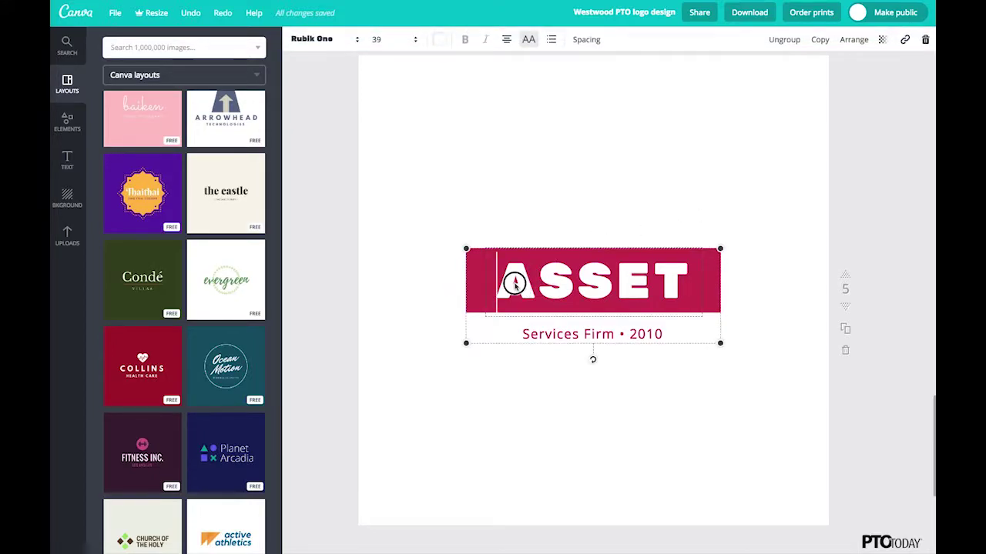
click(514, 285)
text(W)
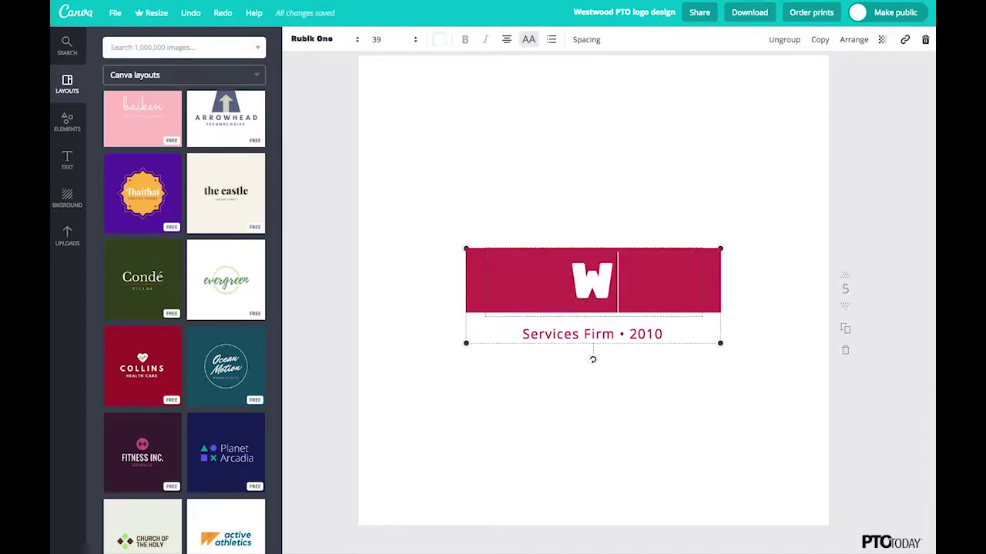
text(ESTWOOD)
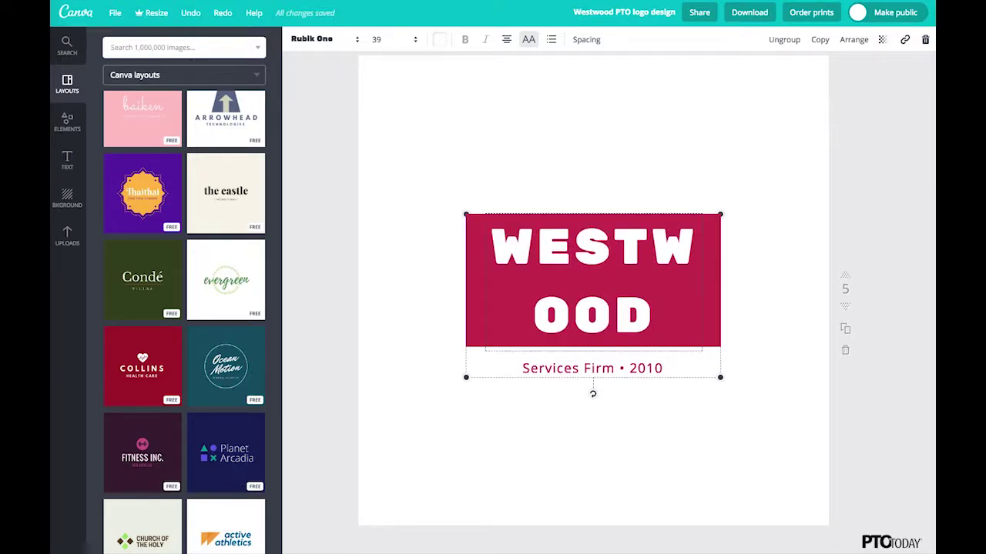
text(PTO)
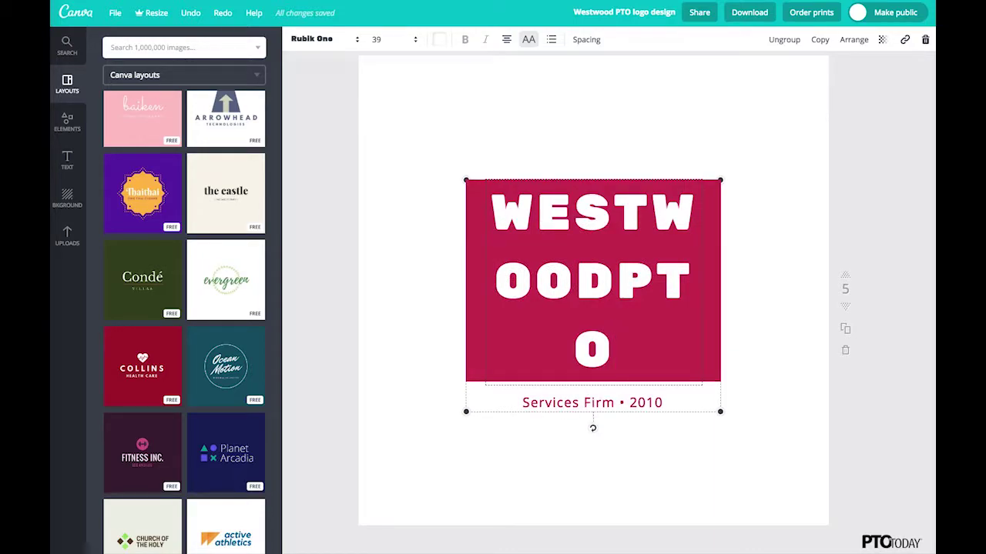
click(650, 457)
Replace the Services Firm • 2010 tagline under the crimson box with Parent Teacher Organization.
double_click(588, 403)
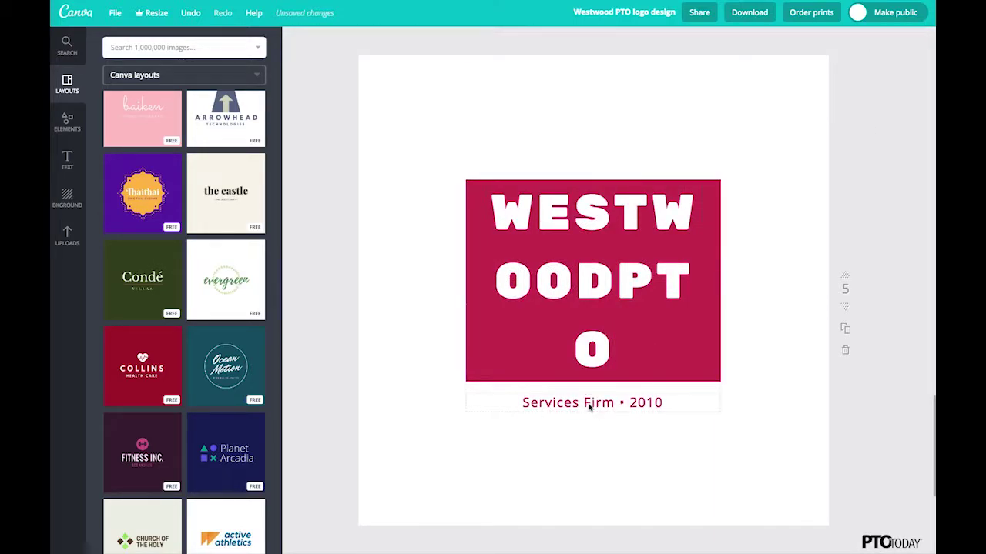
text(Parent )
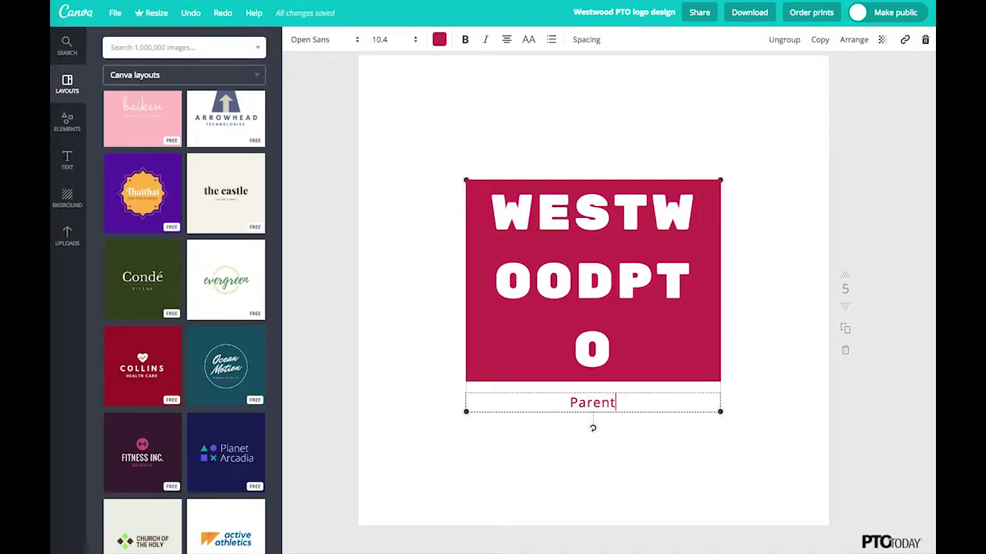
text(Teacher )
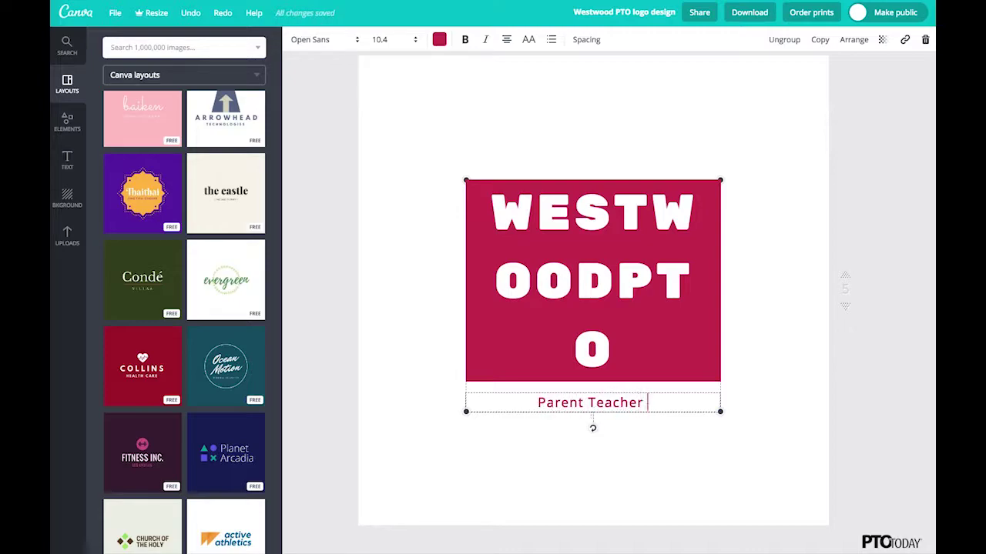
text(Organiz)
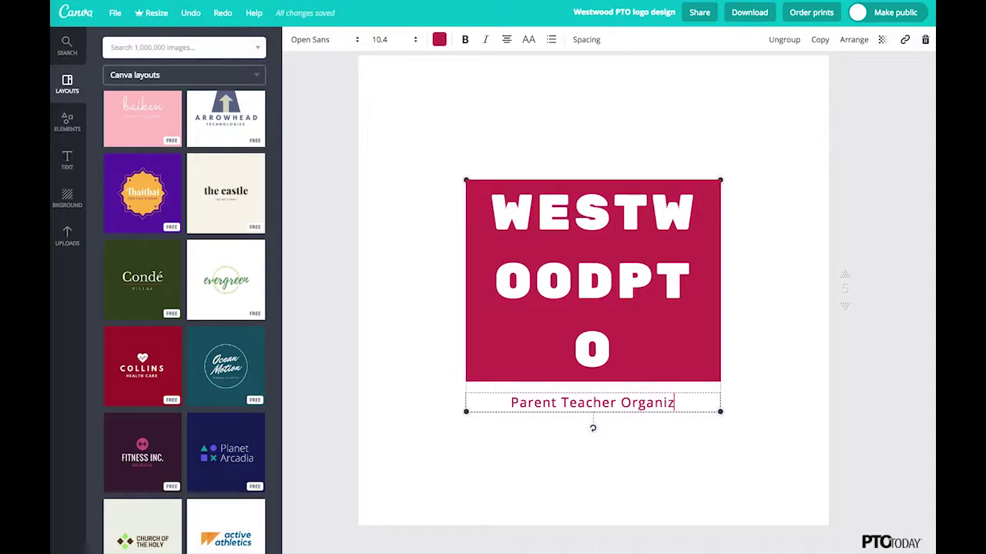
text(ation)
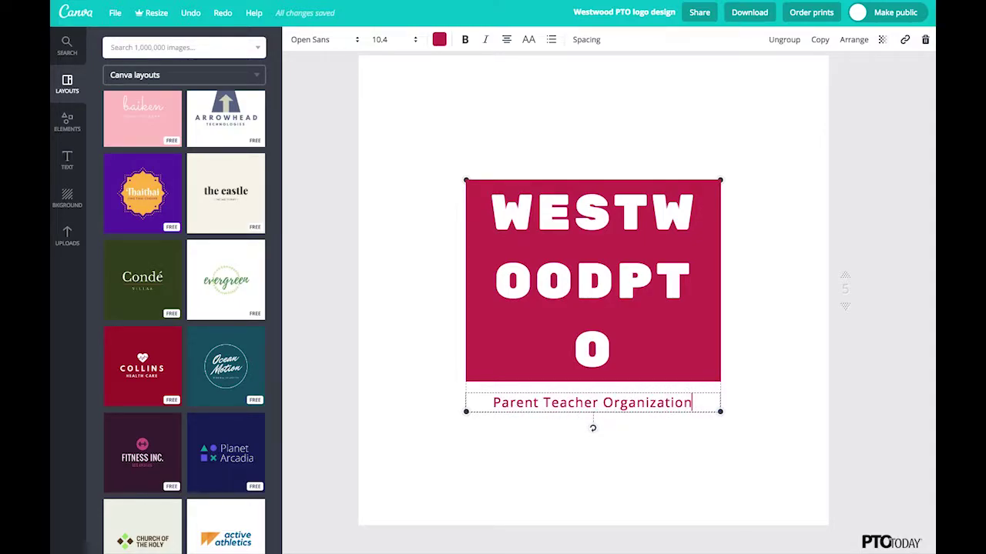
click(709, 475)
Ungroup the page 5 logo and widen the crimson rectangle on both sides to most of the page width.
click(490, 210)
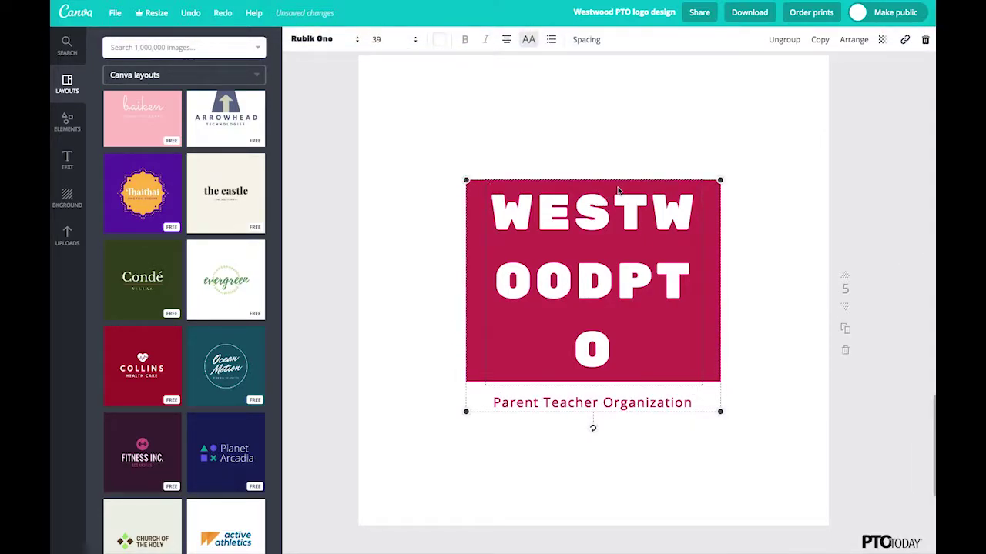
click(720, 241)
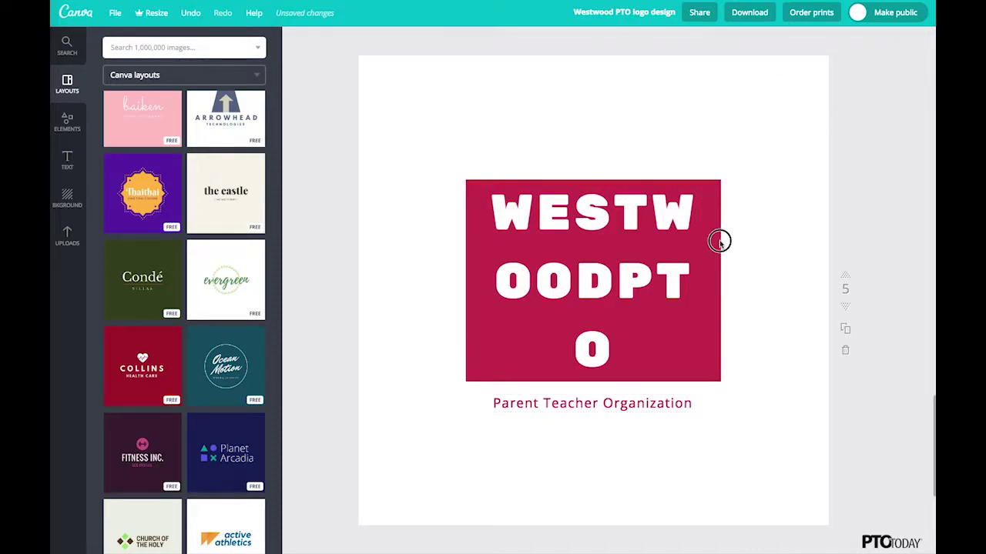
drag(721, 283, 813, 281)
drag(467, 281, 392, 281)
drag(811, 284, 792, 281)
Widen the WESTWOODPTO text box on both sides to nearly the full width of the crimson rectangle.
click(546, 231)
drag(484, 283, 399, 283)
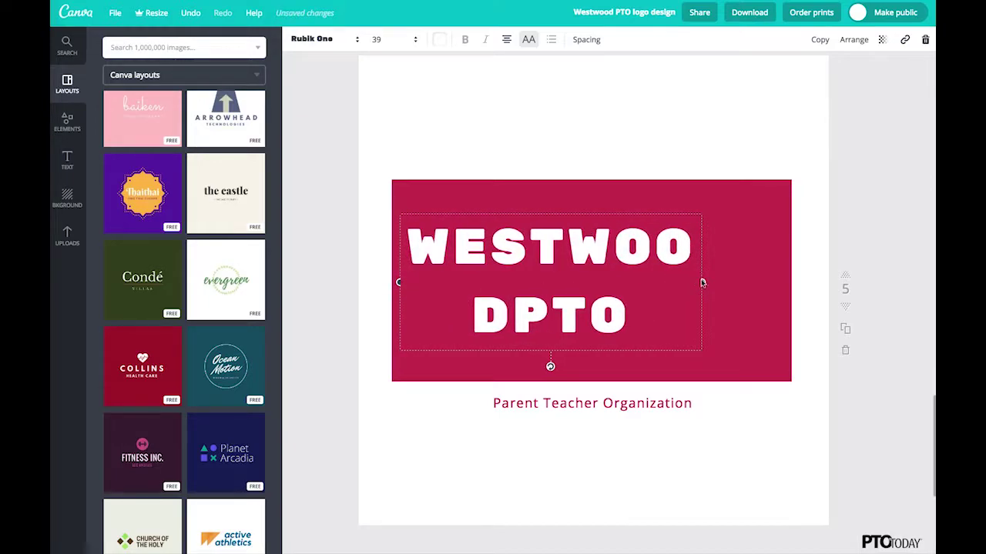
drag(702, 282, 787, 281)
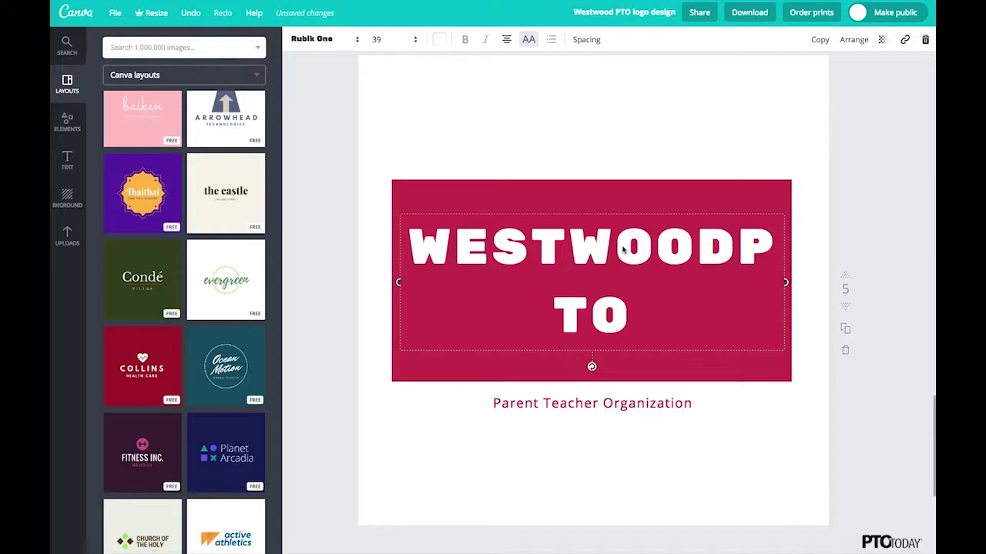
Change the font of the WESTWOODPTO heading to Anton.
double_click(624, 248)
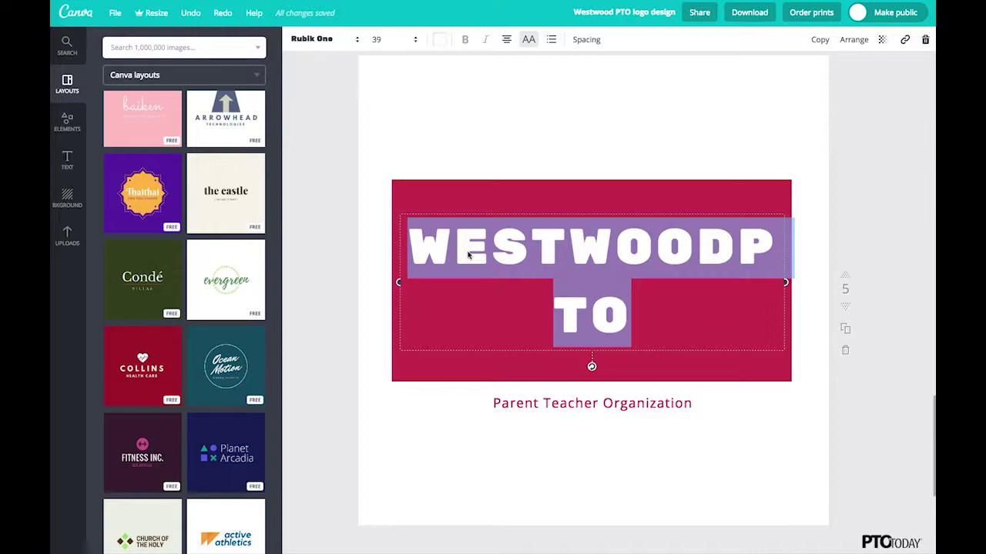
click(315, 40)
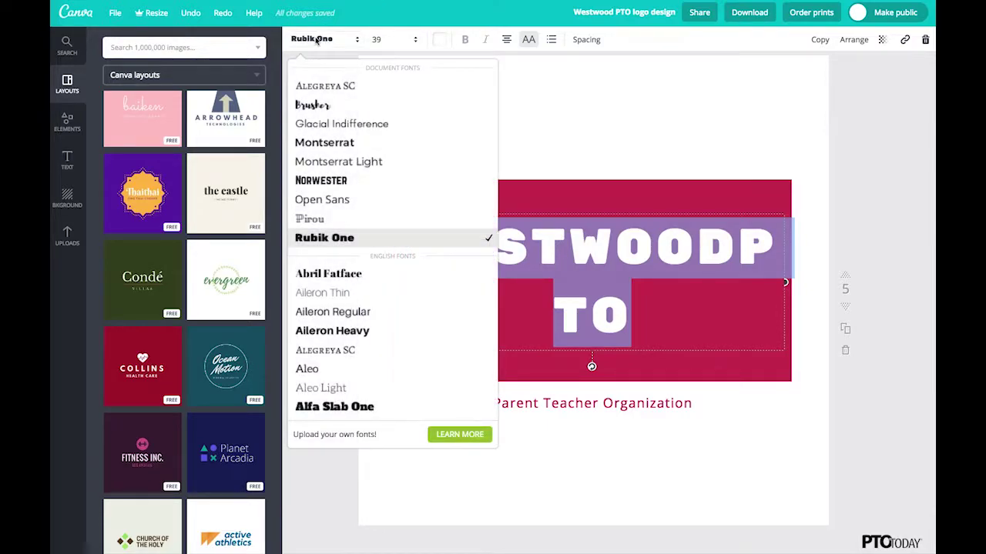
scroll(332, 300, down, 5)
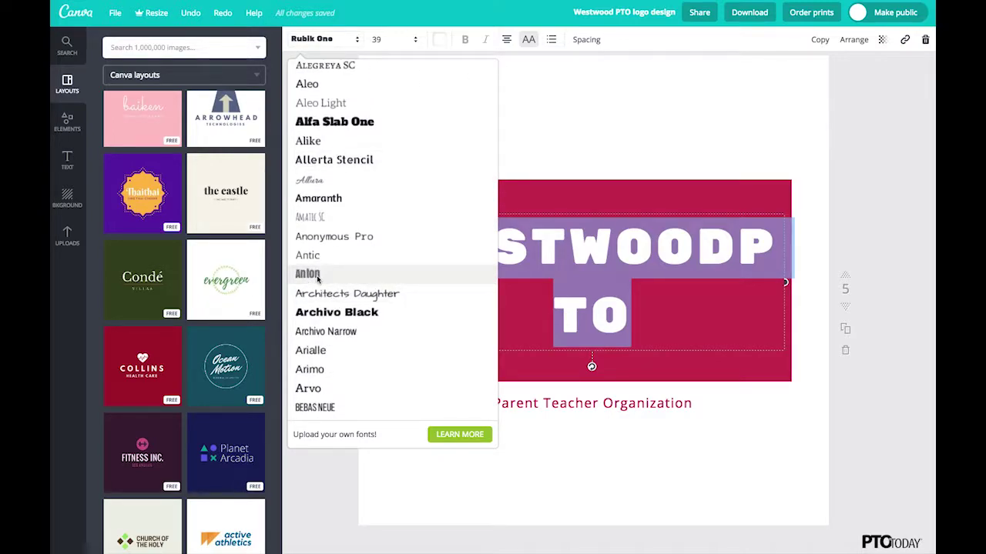
click(315, 275)
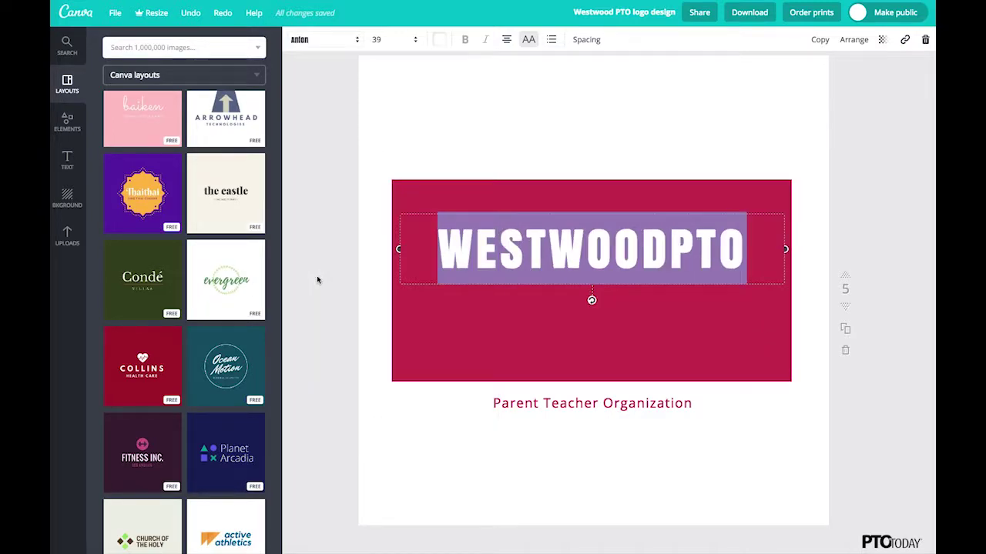
Set the WESTWOODPTO heading's font size to 53 and tighten its letter spacing so it fits on one line.
click(375, 39)
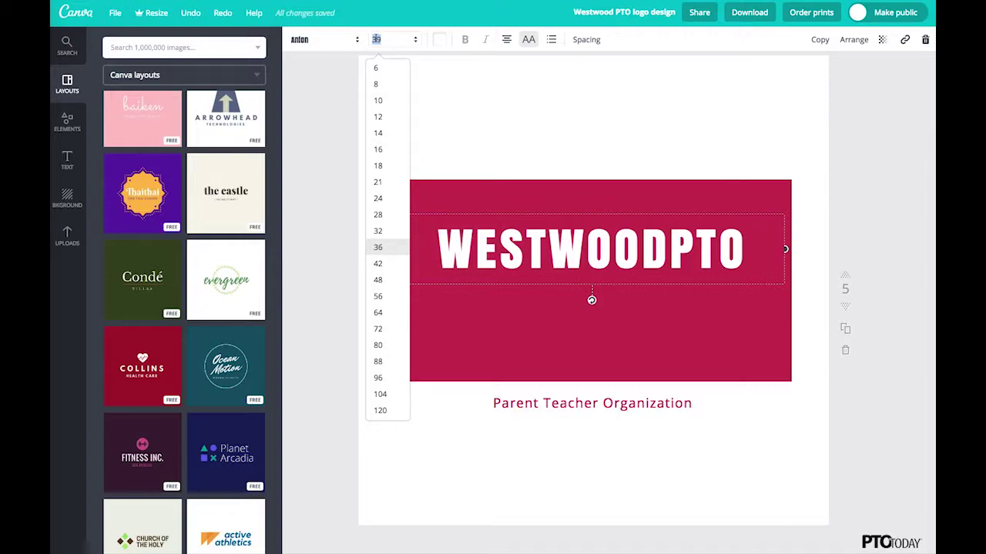
key(Return)
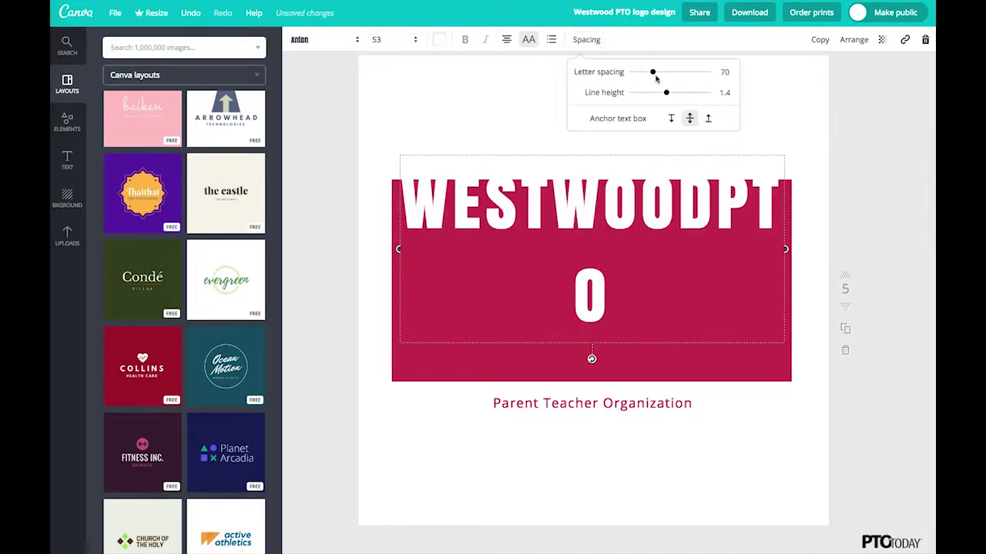
drag(652, 72, 648, 77)
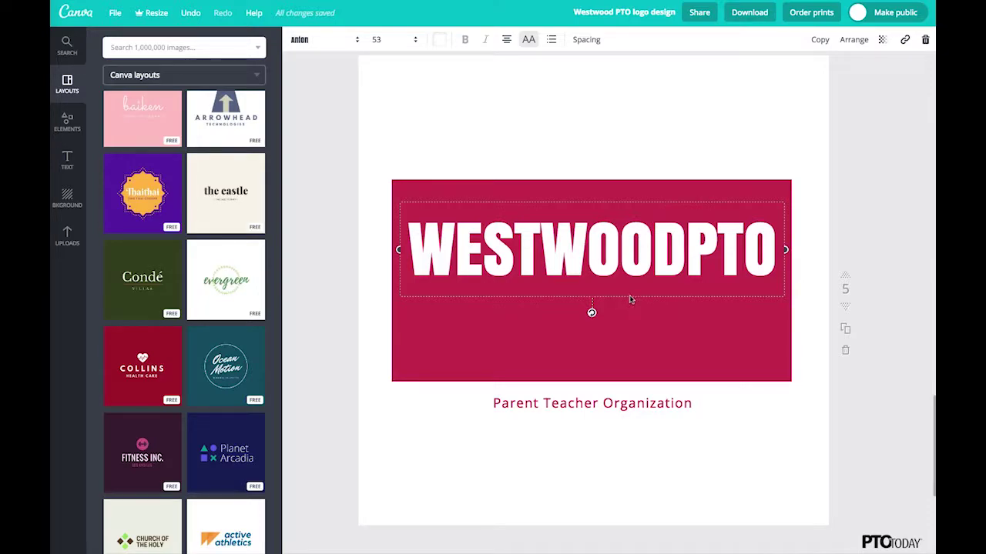
Reduce the crimson rectangle's height by lowering its upper edge toward the WESTWOODPTO heading.
click(639, 188)
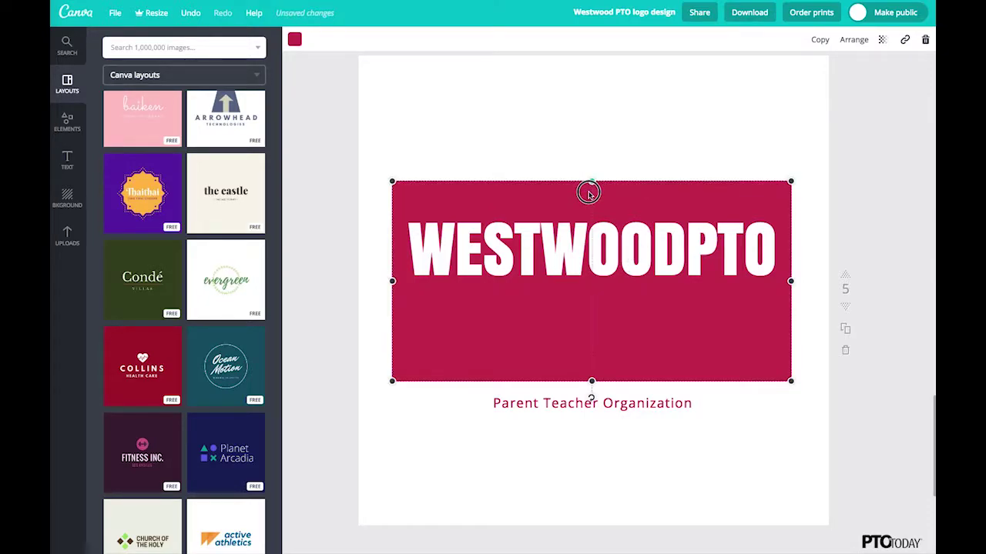